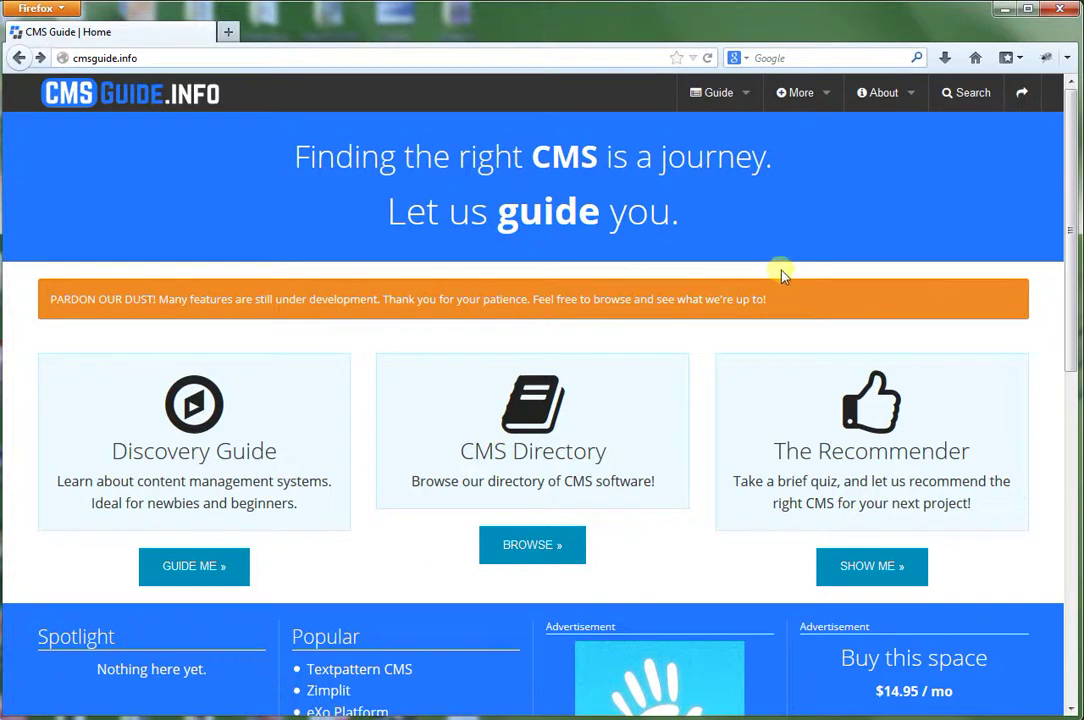
# Try /index.php/login and /index.php/dashboard in the address bar, revert to cmsguide.info/, and scroll to the footer.
pyautogui.moveTo(1067, 181); pyautogui.dragTo(1057, 552)
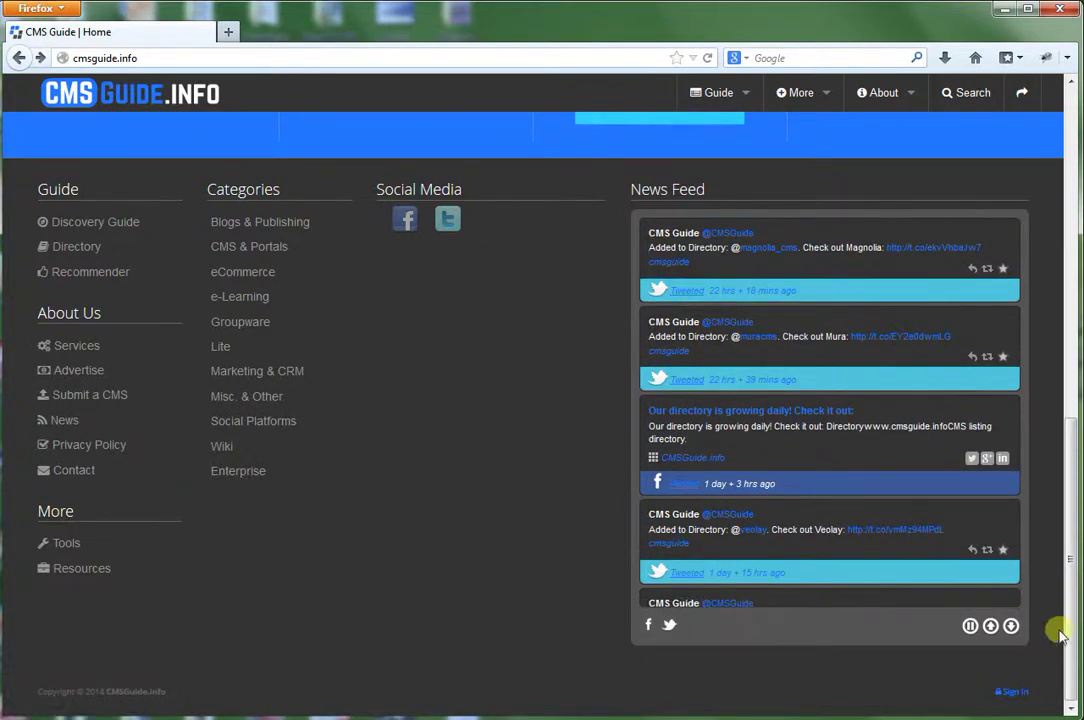
pyautogui.moveTo(1069, 624); pyautogui.dragTo(1048, 258)
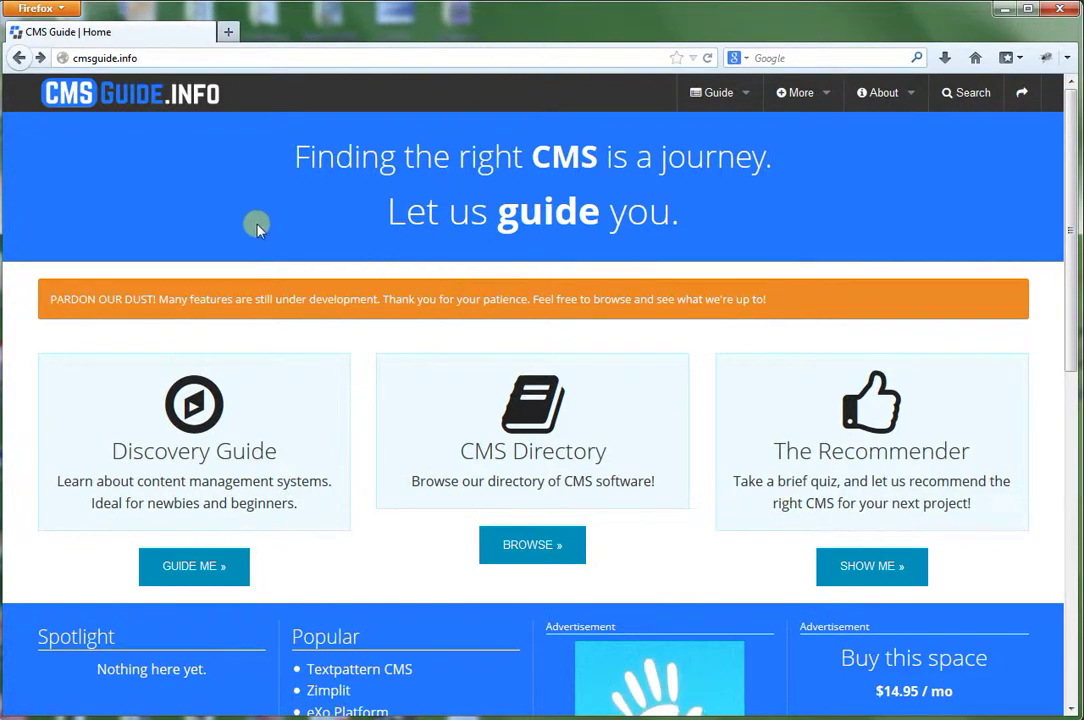
pyautogui.click(158, 56)
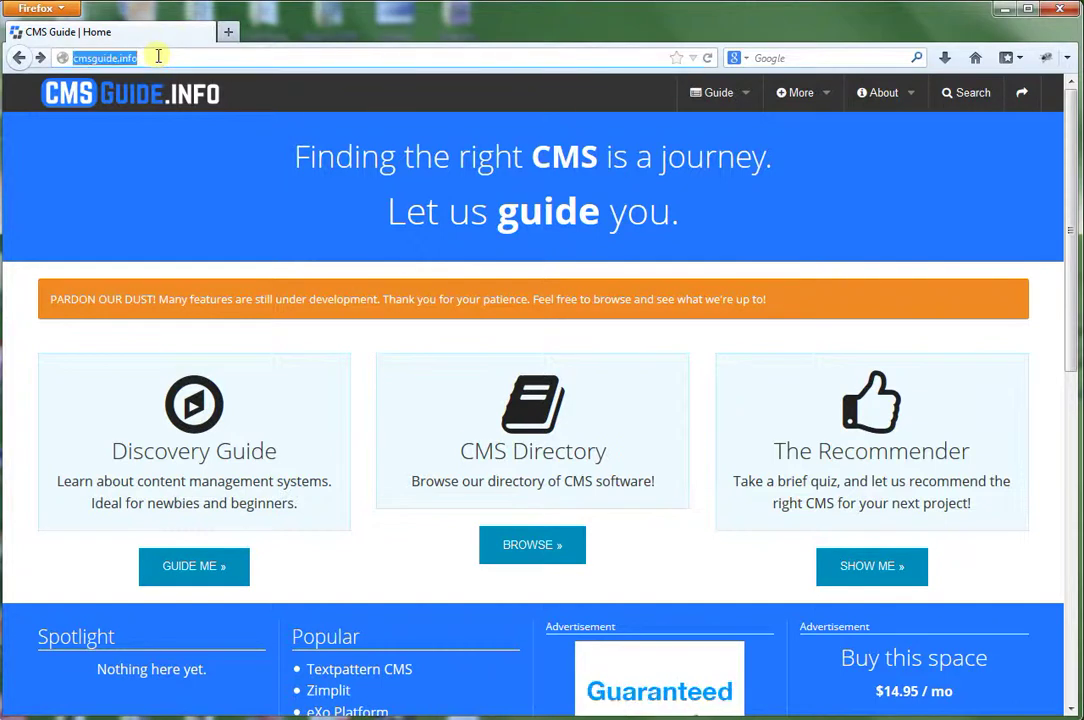
pyautogui.click(151, 58)
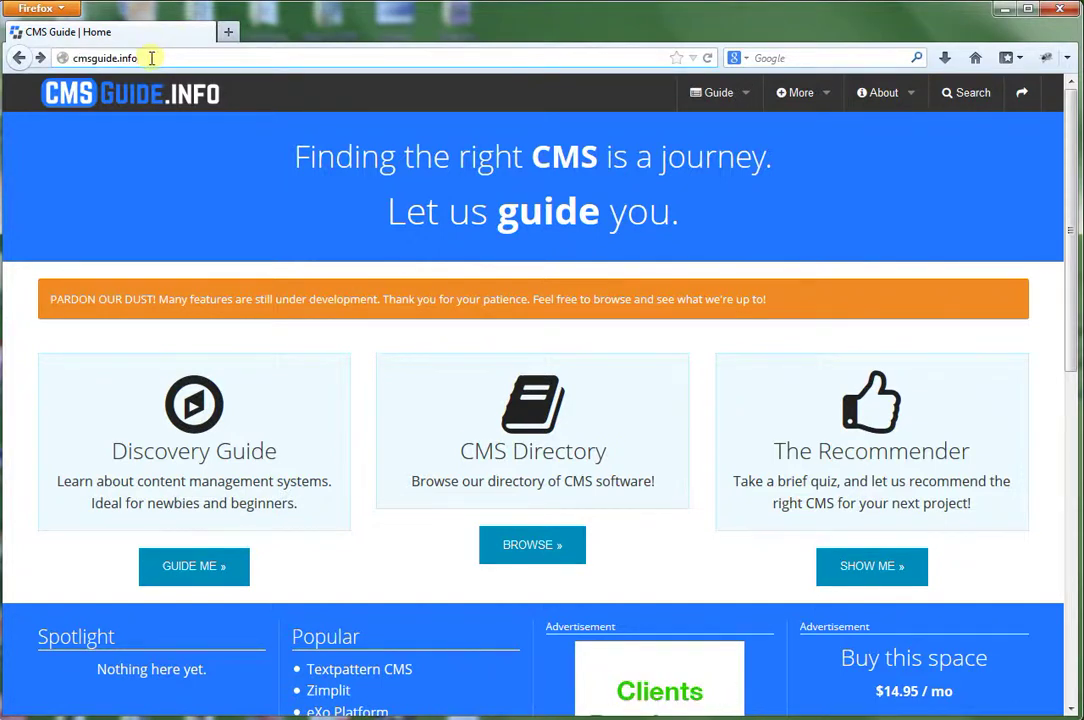
pyautogui.write('/')
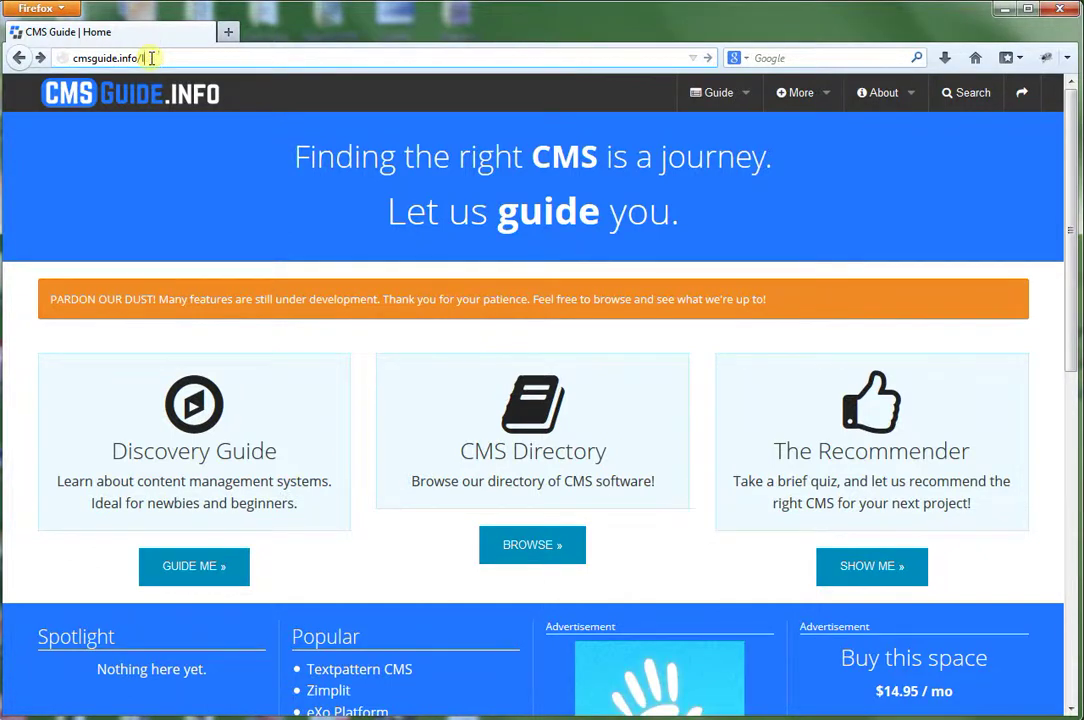
pyautogui.press('BackSpace')
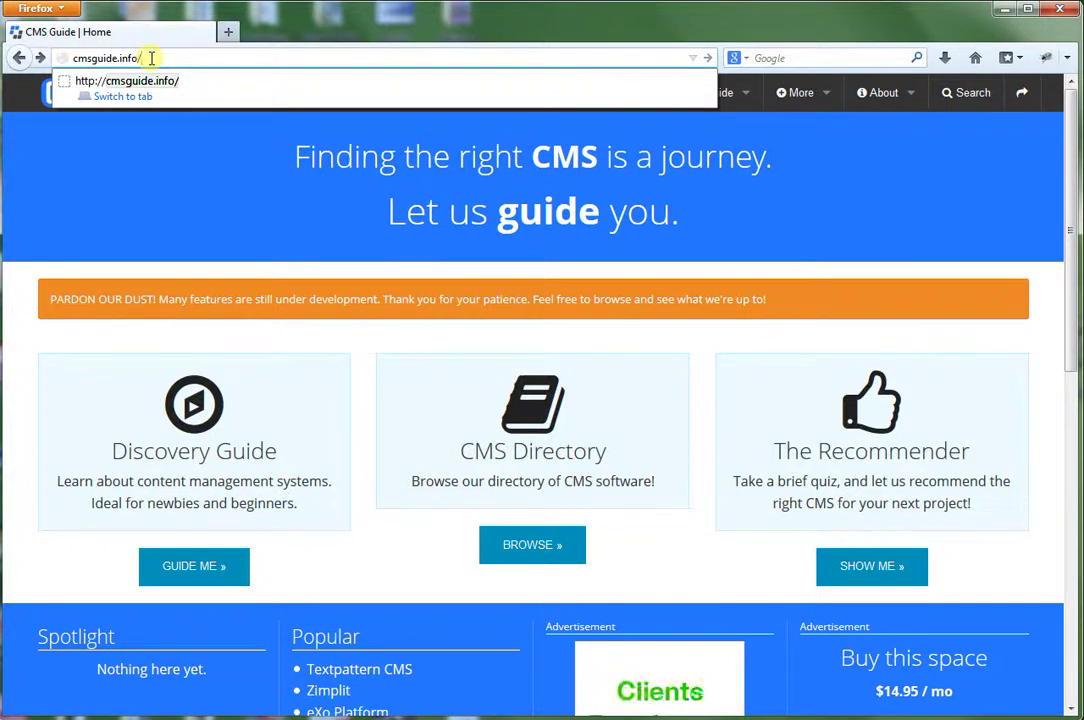
pyautogui.write('in')
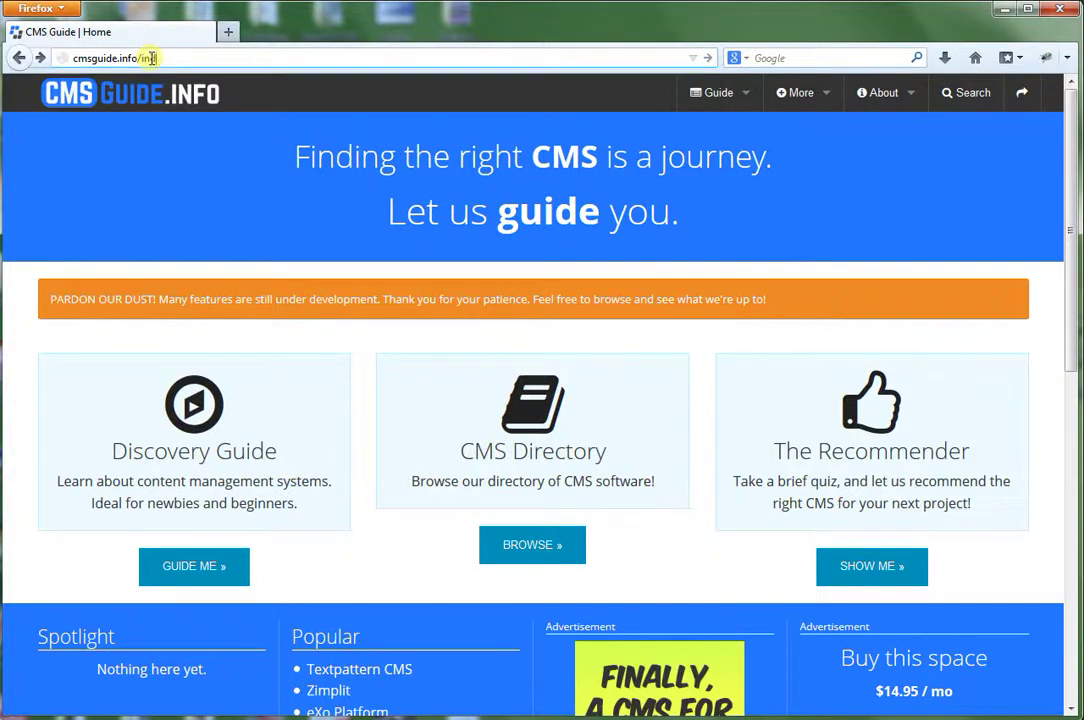
pyautogui.write('dex.php/login')
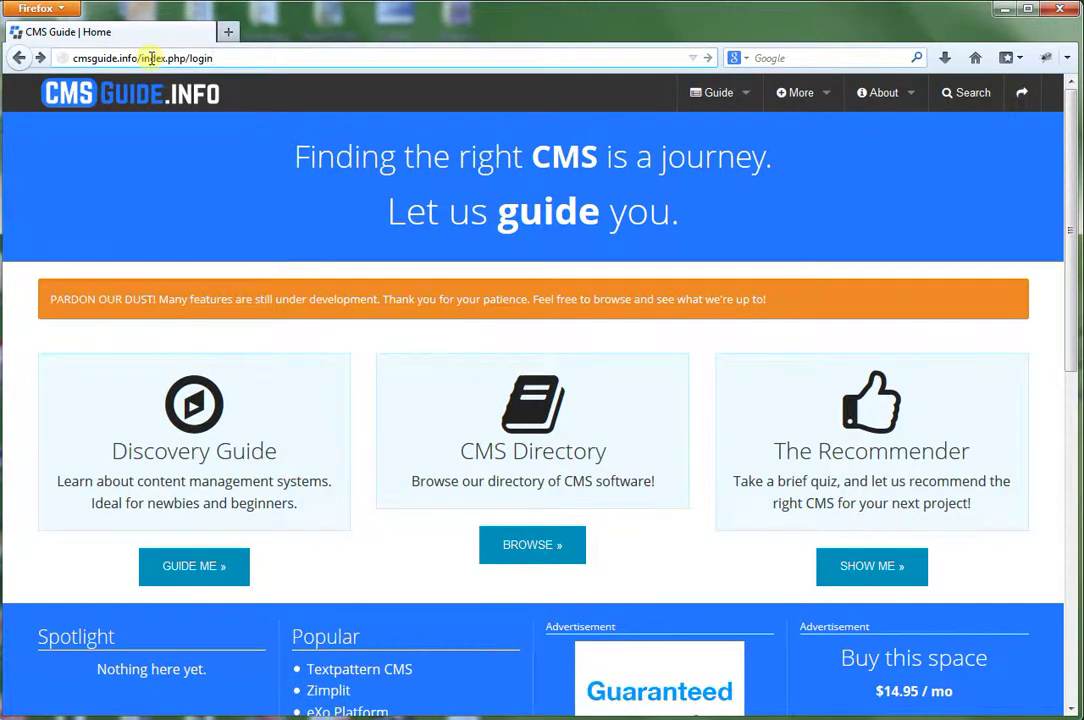
pyautogui.press('BackSpace')
pyautogui.press('BackSpace')
pyautogui.press('BackSpace')
pyautogui.press('BackSpace')
pyautogui.press('BackSpace')
pyautogui.press('BackSpace')
pyautogui.press('BackSpace')
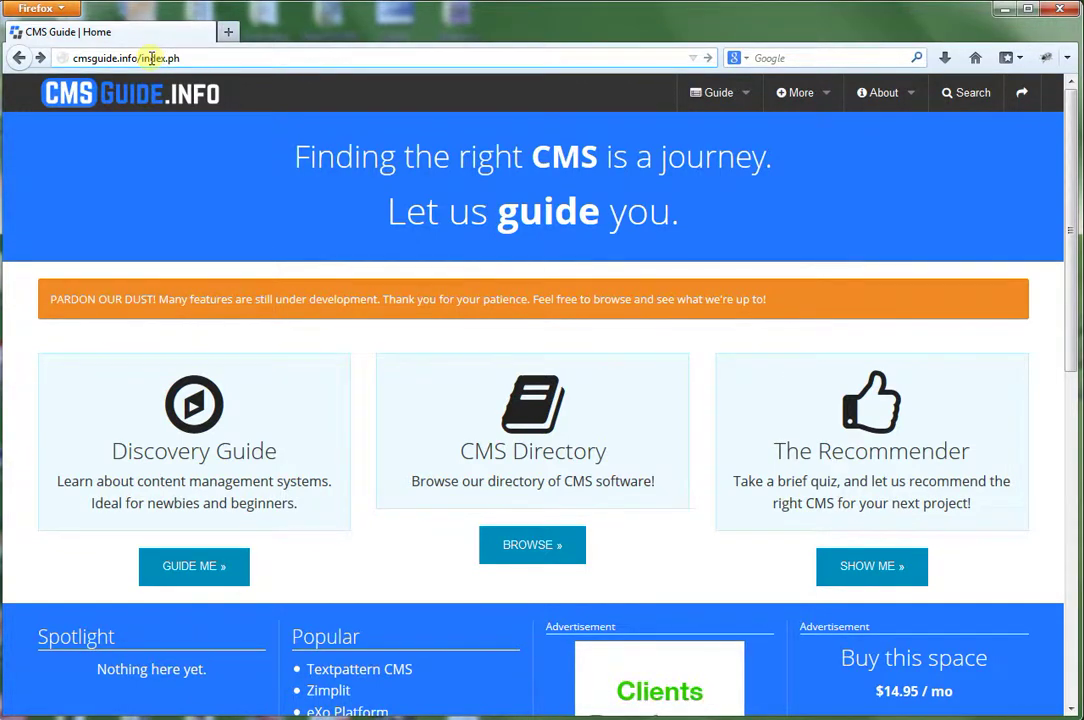
pyautogui.write('p/d')
pyautogui.write('ard')
pyautogui.press('BackSpace')
pyautogui.press('BackSpace')
pyautogui.press('BackSpace')
pyautogui.press('BackSpace')
pyautogui.press('BackSpace')
pyautogui.press('BackSpace')
pyautogui.press('BackSpace')
pyautogui.press('BackSpace')
pyautogui.press('BackSpace')
pyautogui.press('BackSpace')
pyautogui.press('BackSpace')
pyautogui.press('BackSpace')
pyautogui.press('BackSpace')
pyautogui.press('BackSpace')
pyautogui.press('BackSpace')
pyautogui.press('BackSpace')
pyautogui.press('BackSpace')
pyautogui.press('BackSpace')
pyautogui.press('BackSpace')
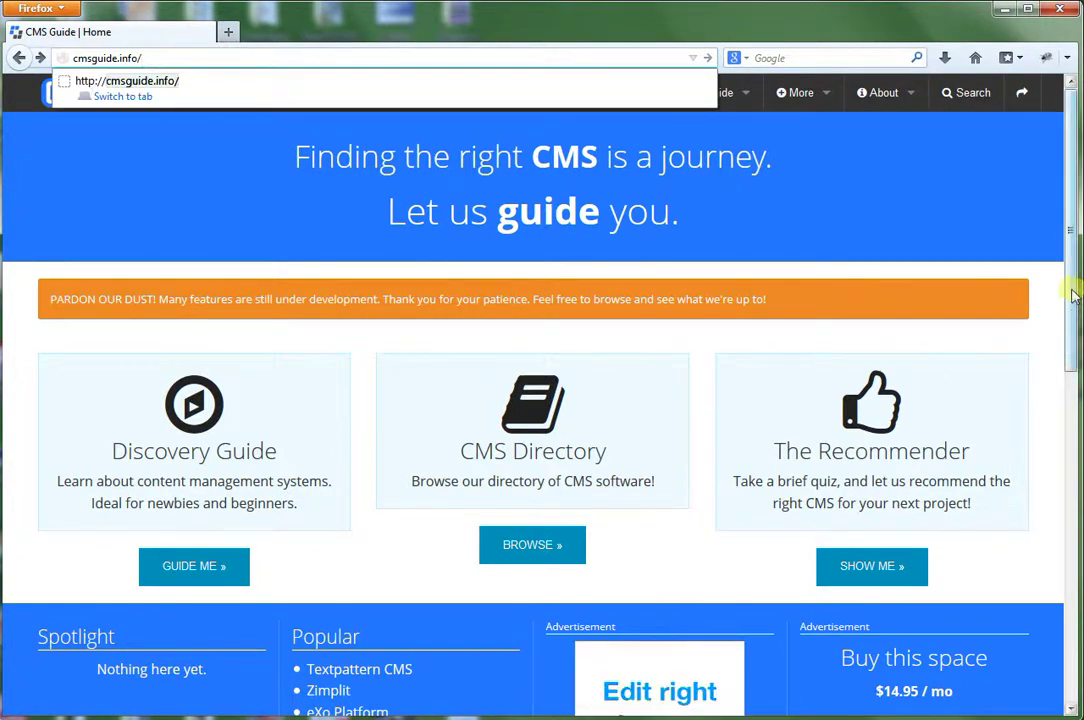
pyautogui.moveTo(1068, 290); pyautogui.dragTo(1065, 670)
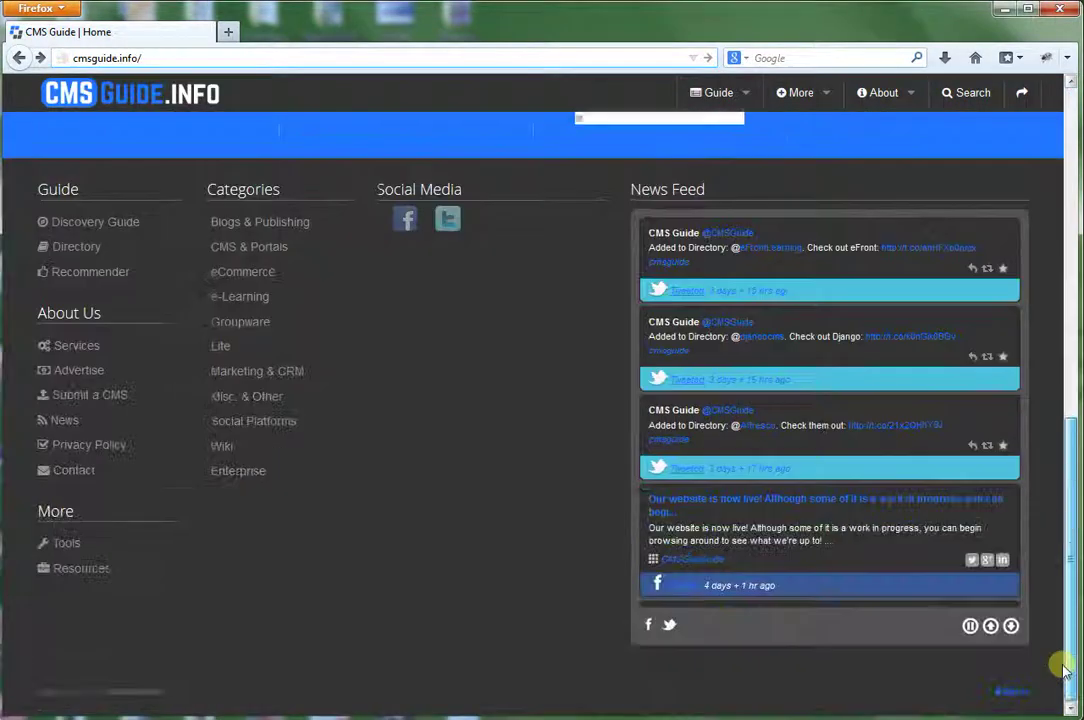
# Sign in through the footer Sign In link with the administrator username and password.
pyautogui.click(1016, 697)
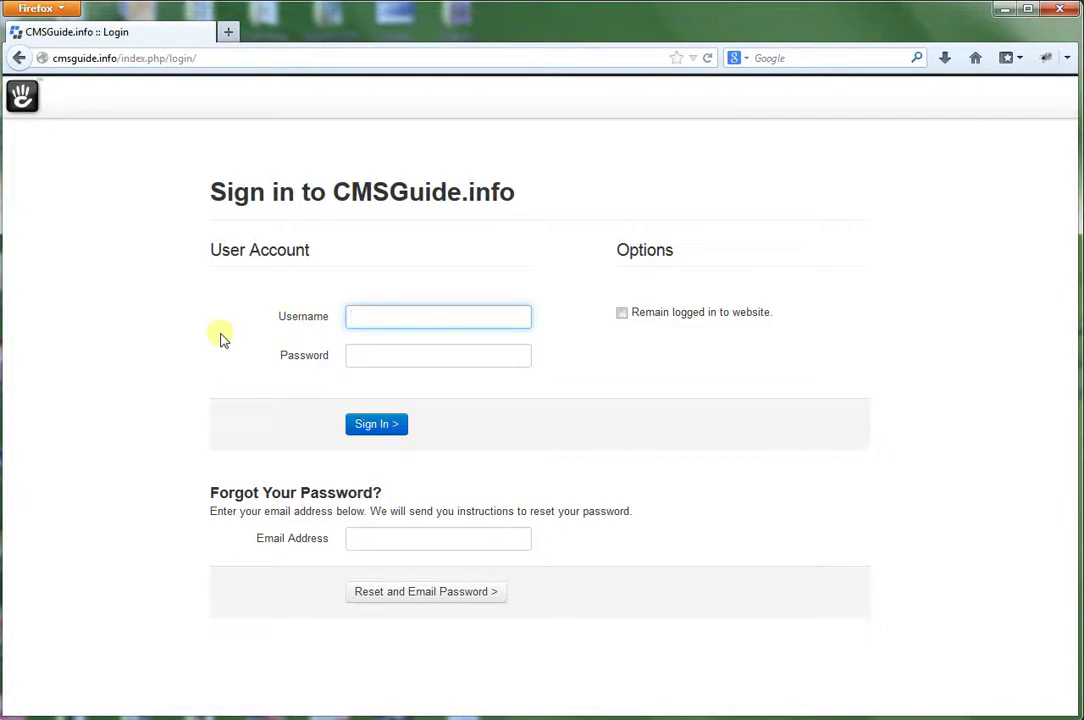
pyautogui.press('BackSpace')
pyautogui.press('BackSpace')
pyautogui.press('BackSpace')
pyautogui.press('BackSpace')
pyautogui.press('Tab')
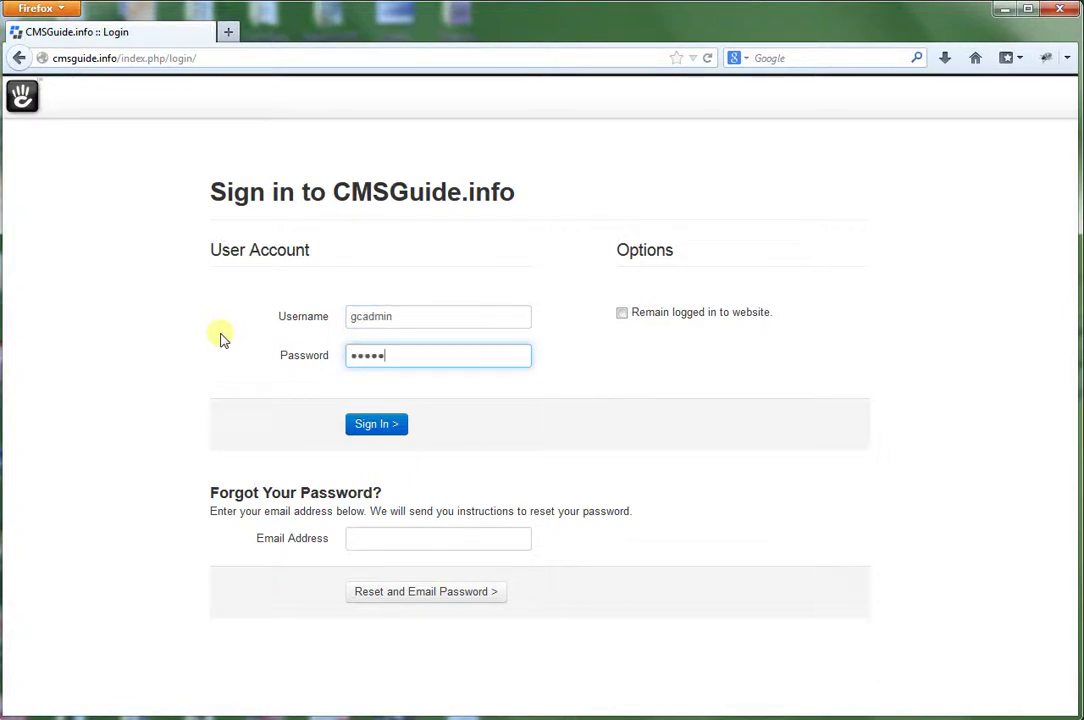
pyautogui.press('Return')
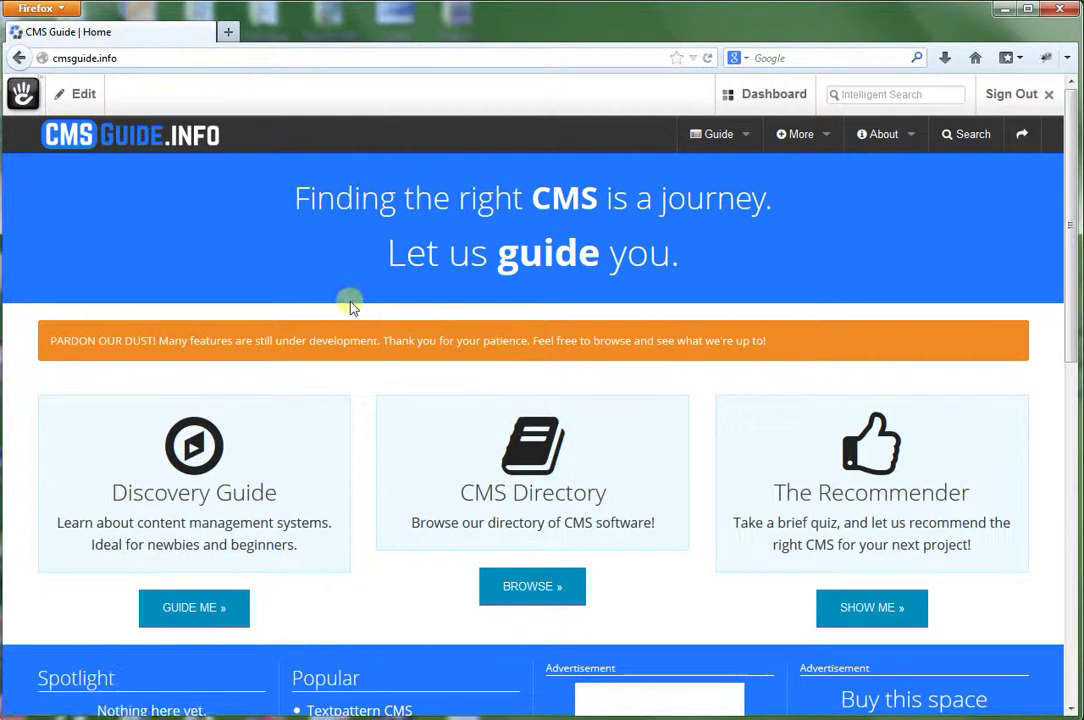
# Open and close the home page's Edit panel twice, scrolling the page in between.
pyautogui.click(75, 95)
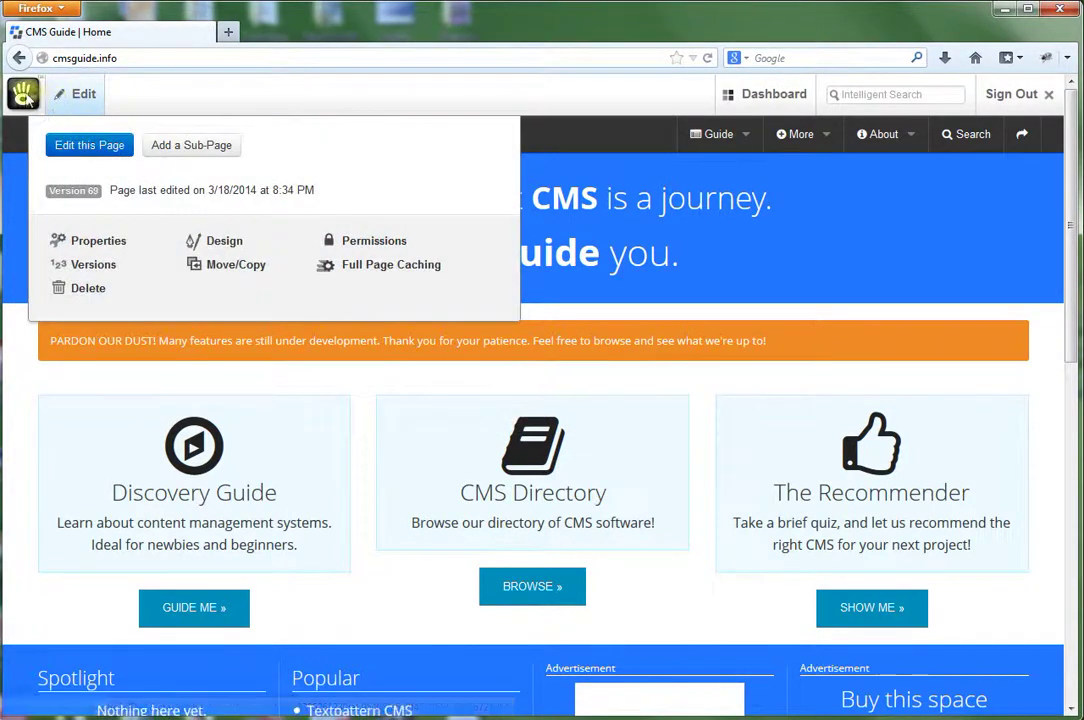
pyautogui.click(85, 95)
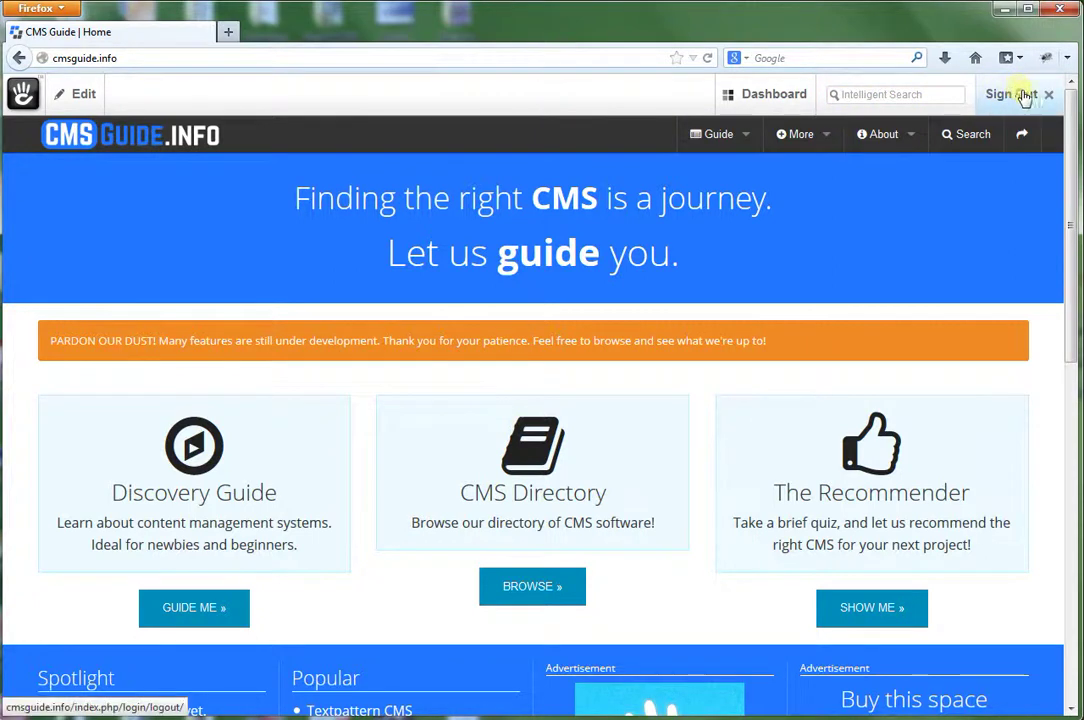
pyautogui.scroll(-4, 1062, 133)
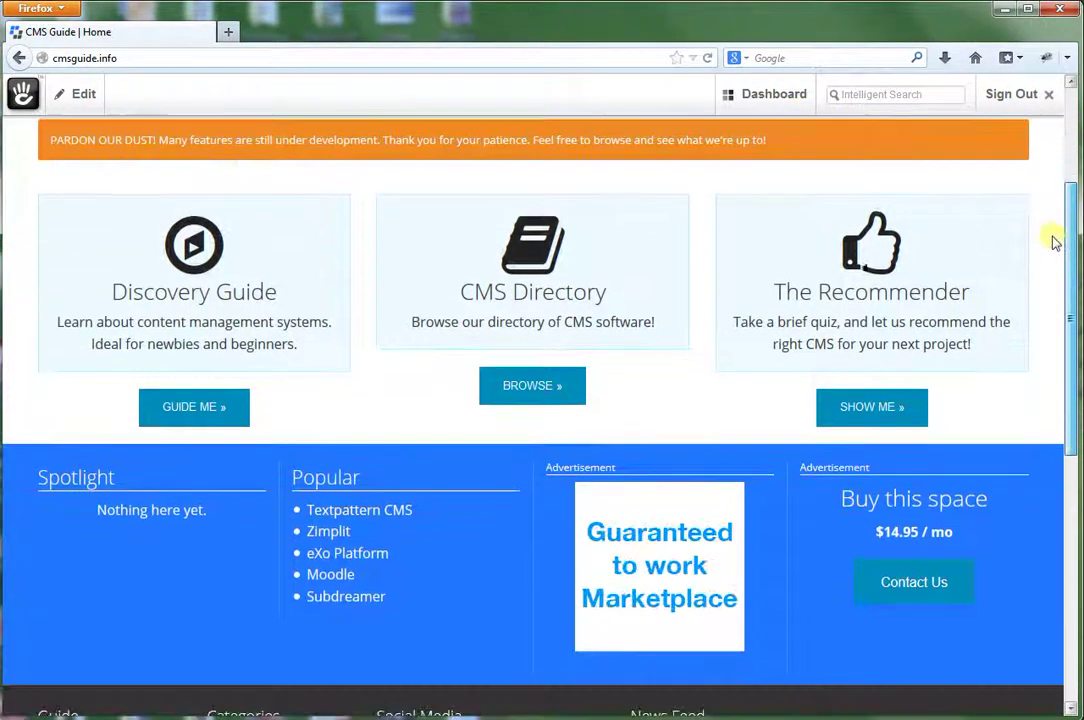
pyautogui.scroll(-5, 1052, 240)
pyautogui.scroll(2, 1048, 346)
pyautogui.scroll(7, 1043, 308)
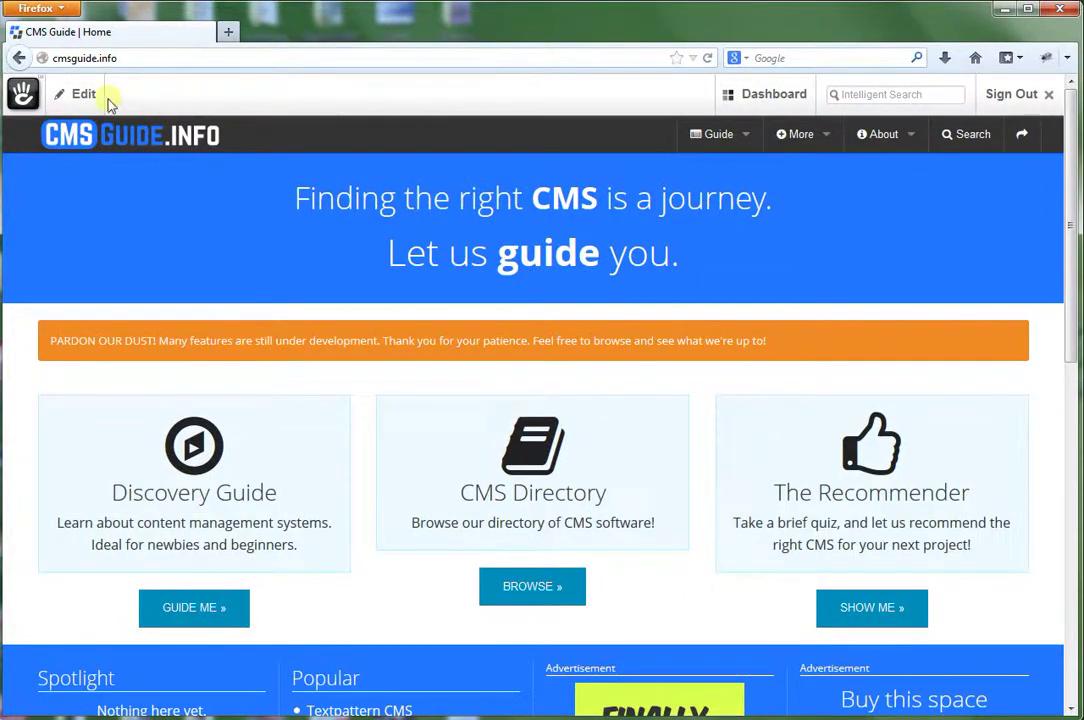
pyautogui.click(78, 94)
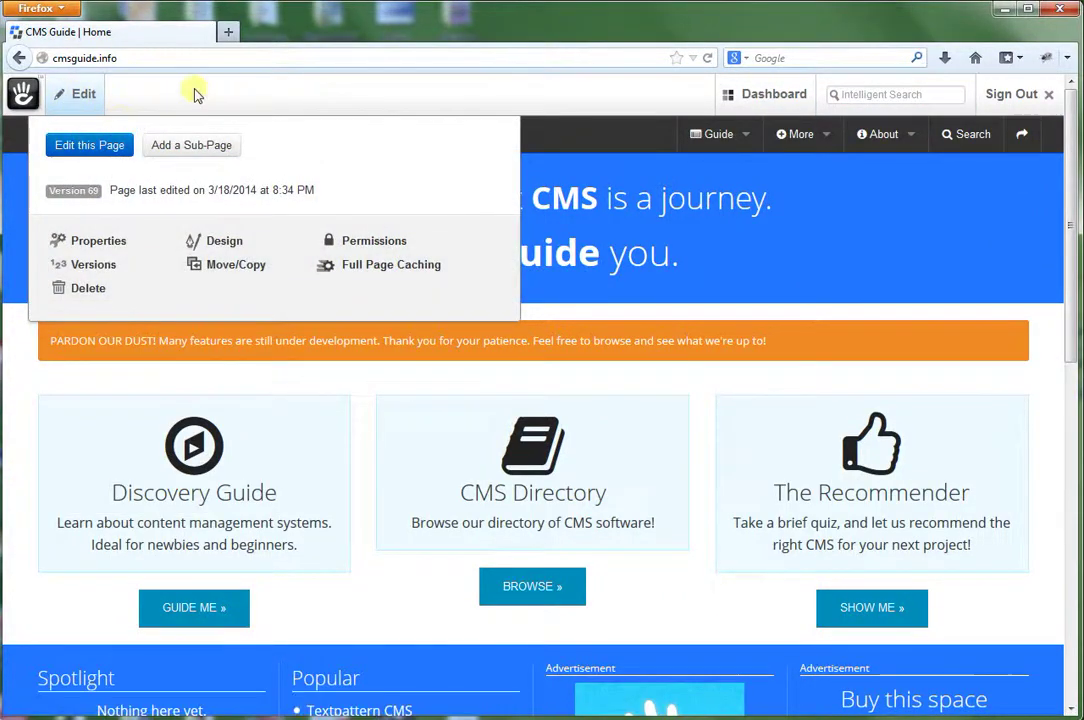
pyautogui.click(852, 277)
# Go through the Guide and About menus to the About page and show its Edit options.
pyautogui.click(708, 136)
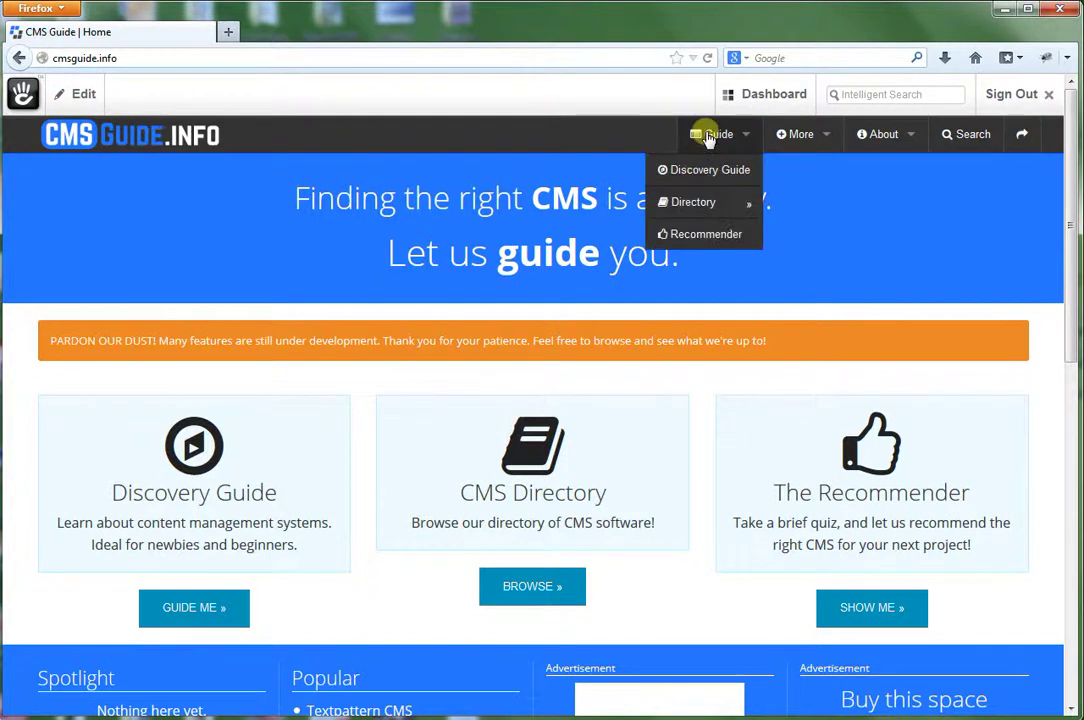
pyautogui.click(880, 136)
pyautogui.click(880, 136)
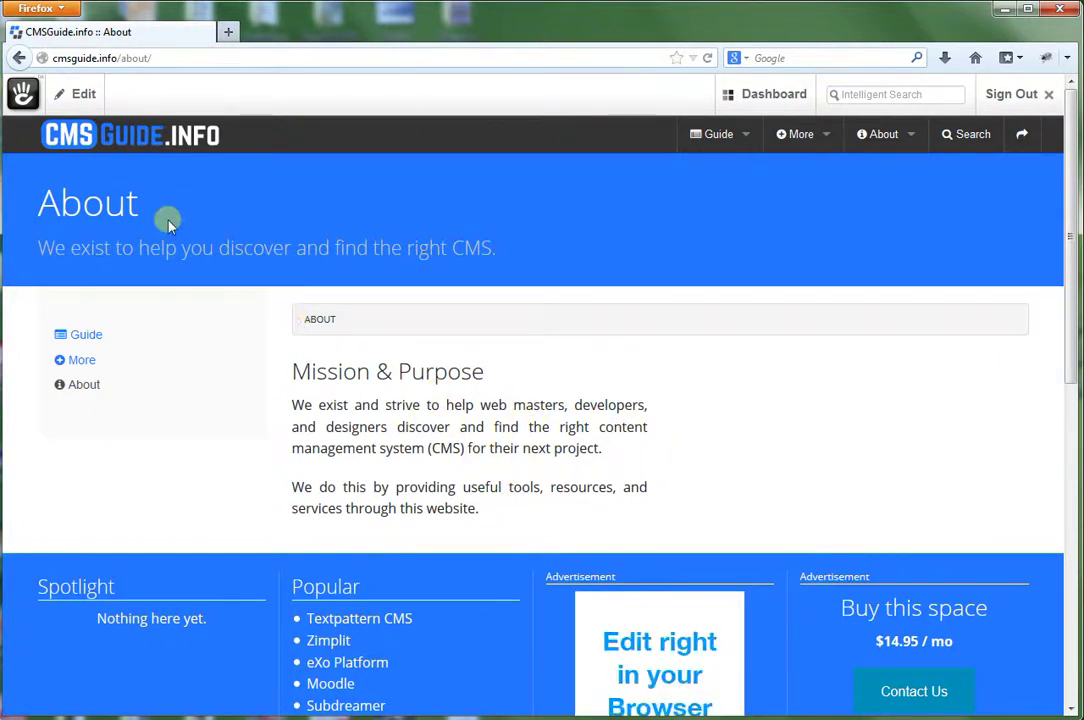
pyautogui.click(68, 97)
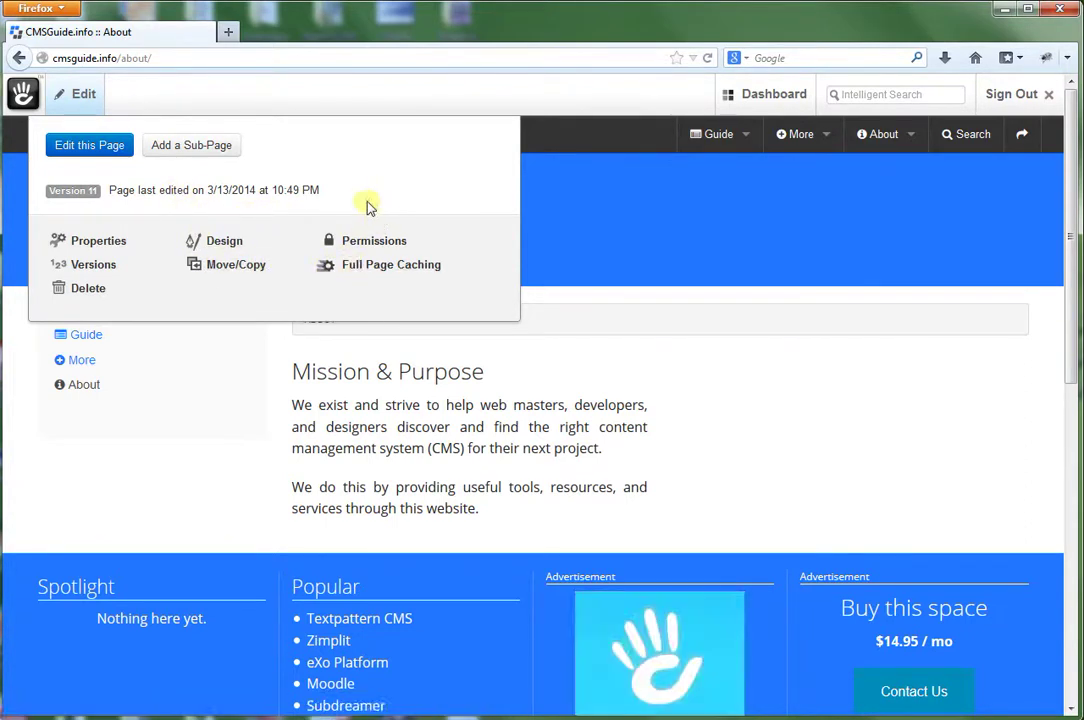
# Put the About page in edit mode and choose Move on the Mission & Purpose block.
pyautogui.click(91, 146)
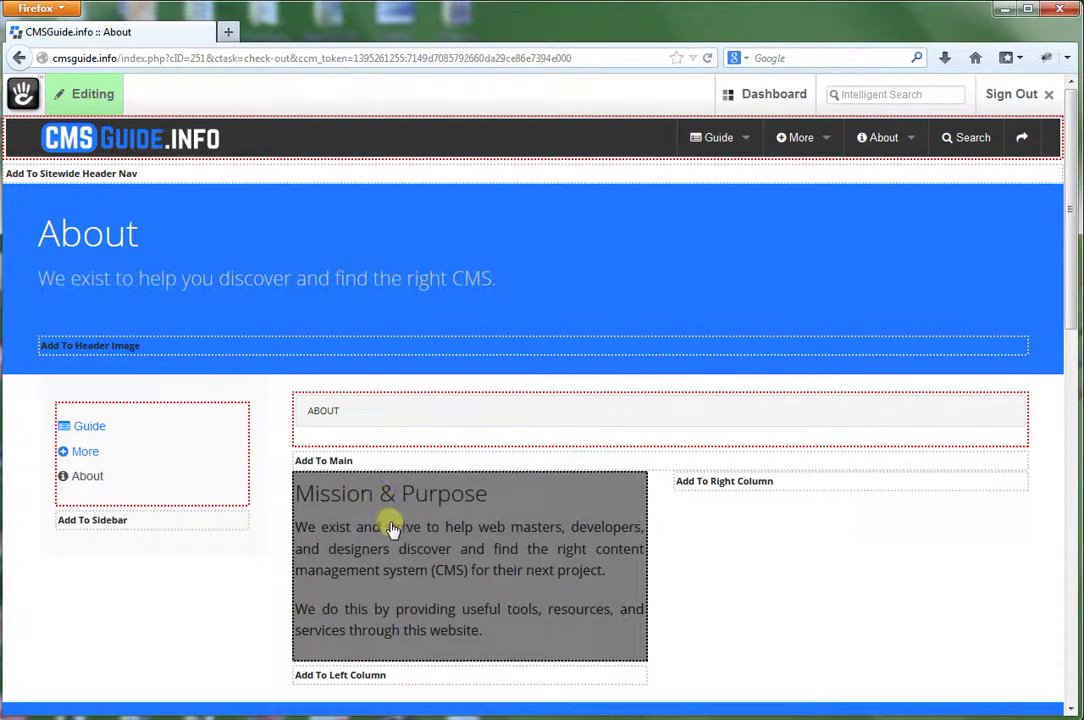
pyautogui.click(358, 508)
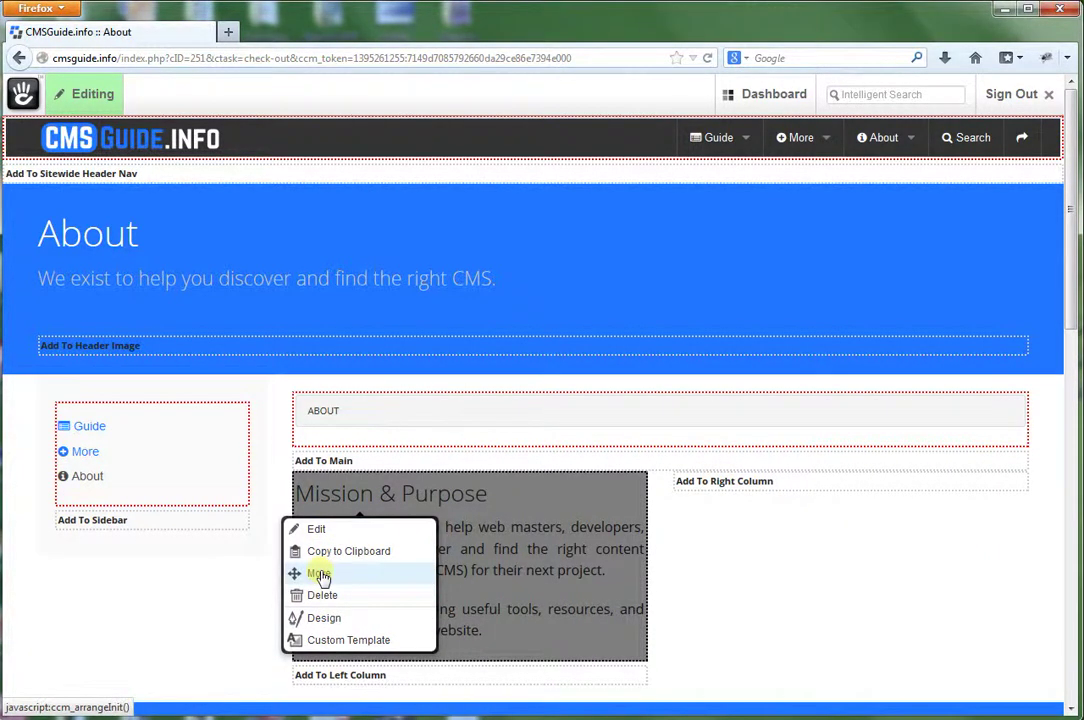
pyautogui.click(318, 575)
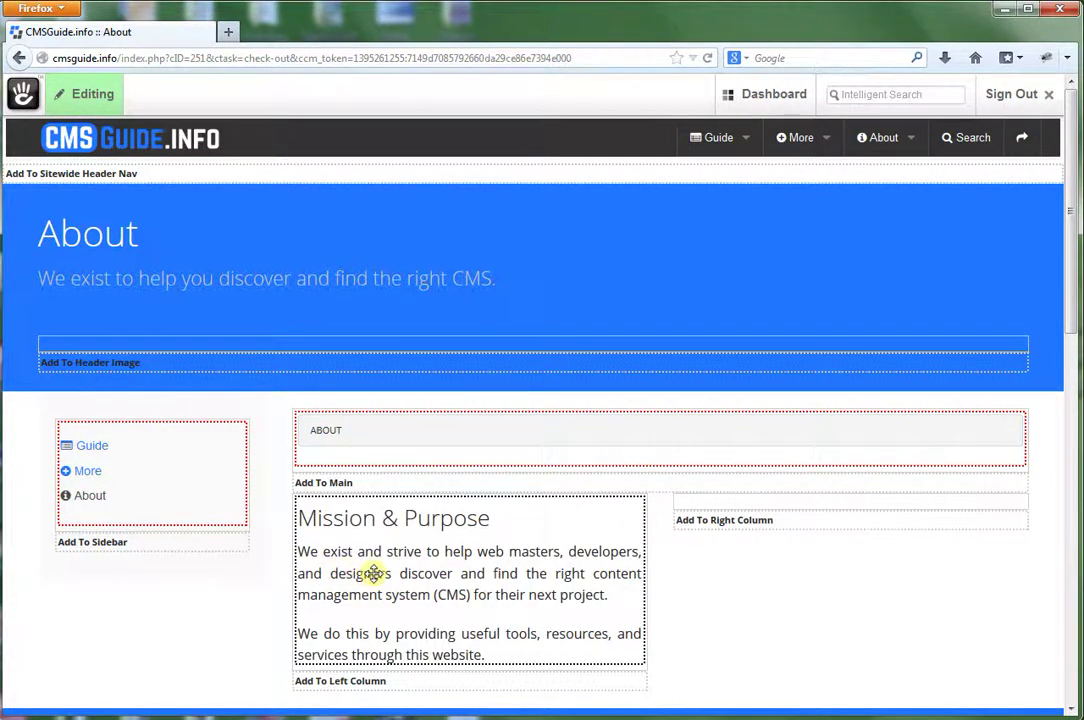
# Drag the Mission & Purpose block into the right column and try its edit options.
pyautogui.moveTo(373, 573); pyautogui.dragTo(763, 515)
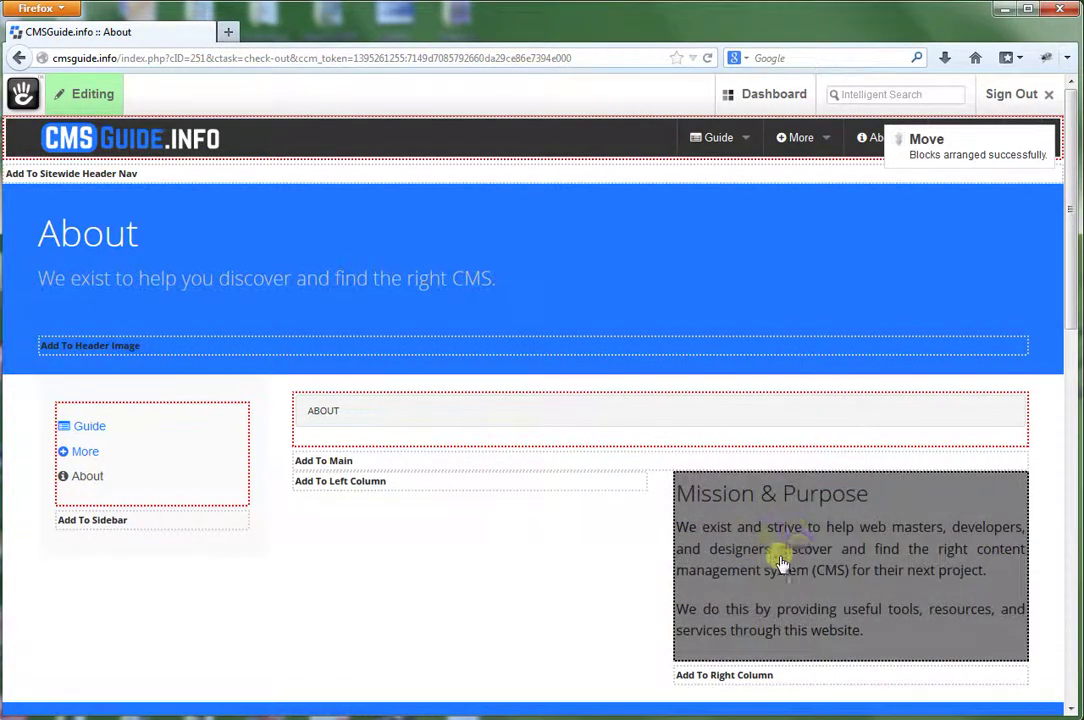
pyautogui.click(760, 522)
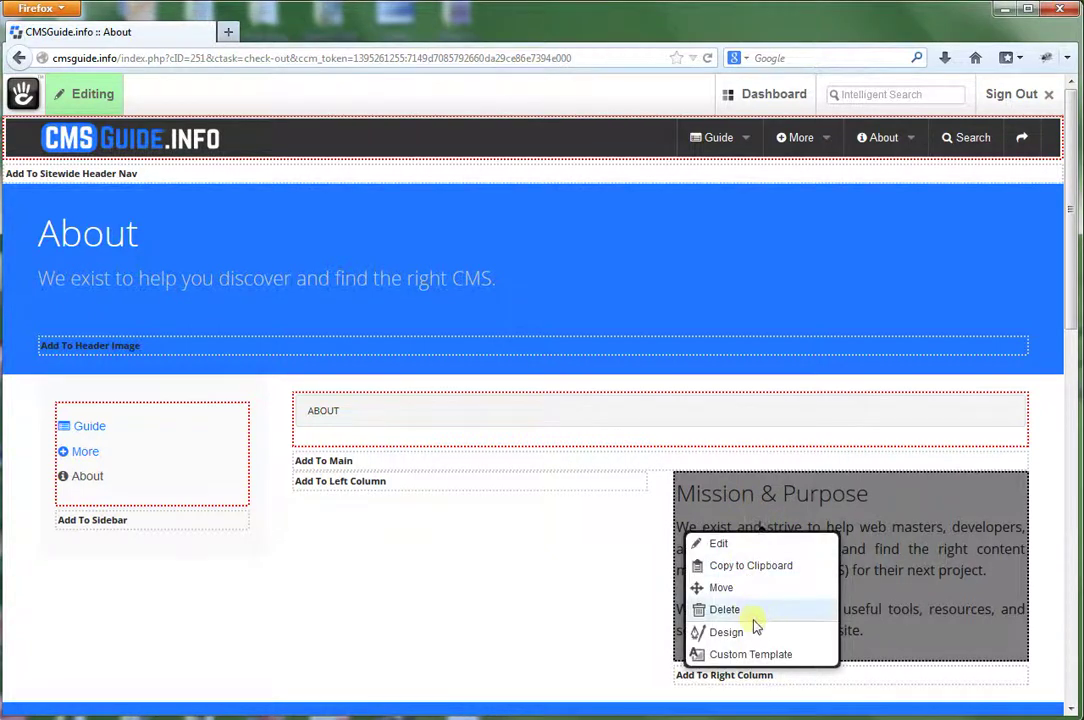
pyautogui.click(718, 546)
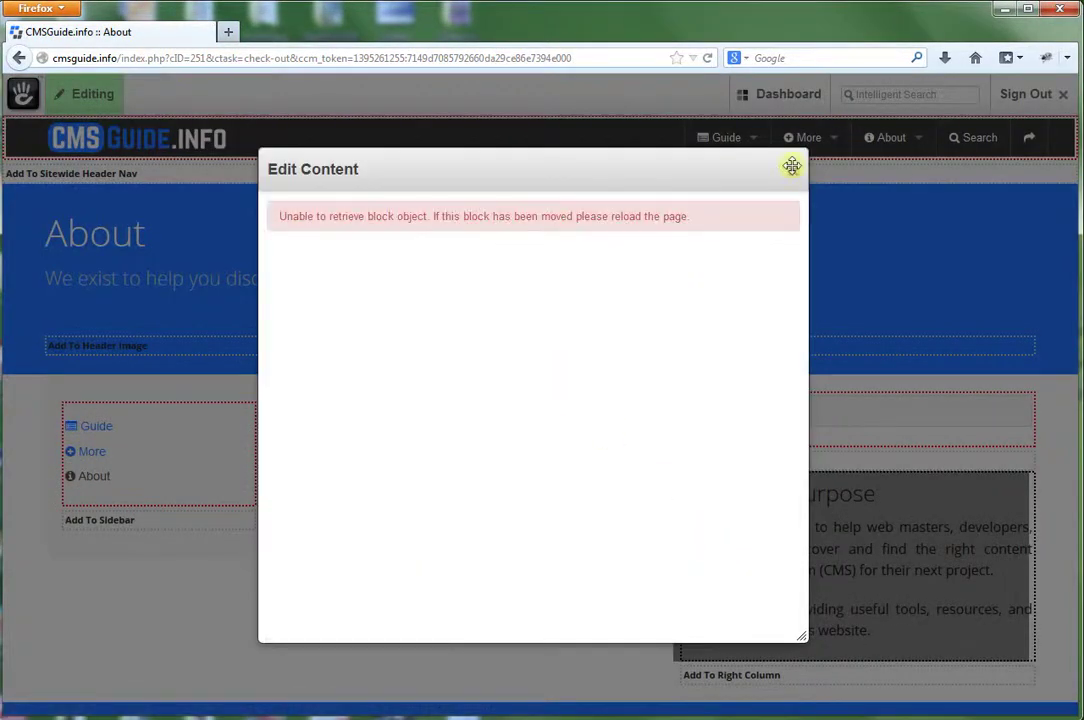
pyautogui.click(794, 167)
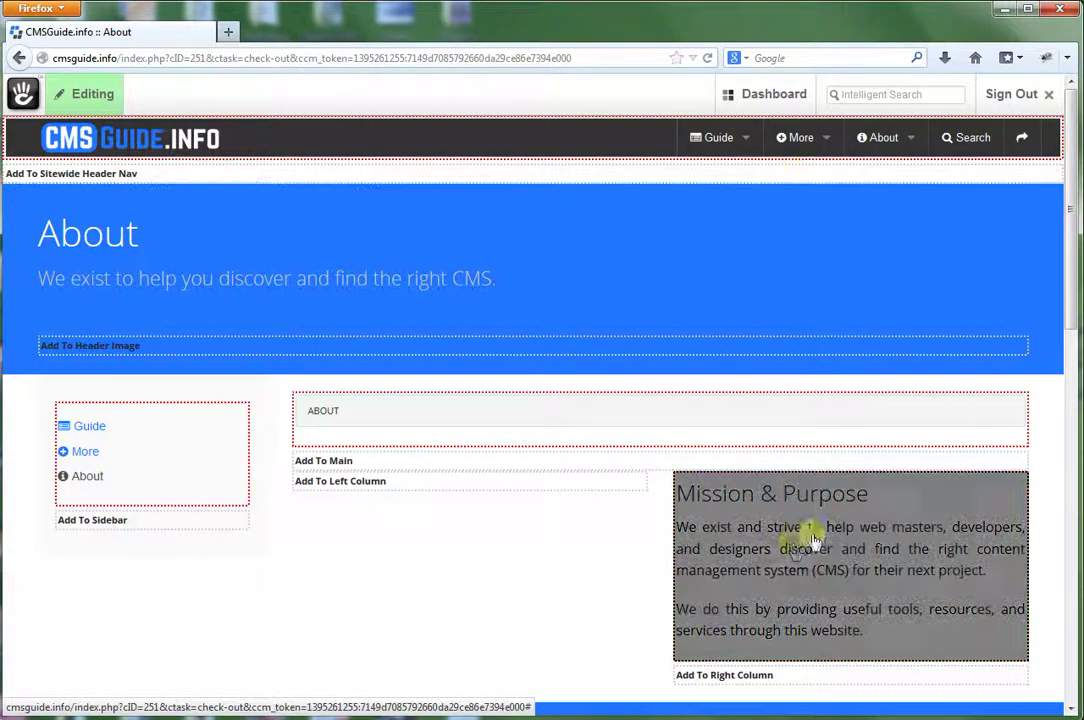
pyautogui.click(764, 552)
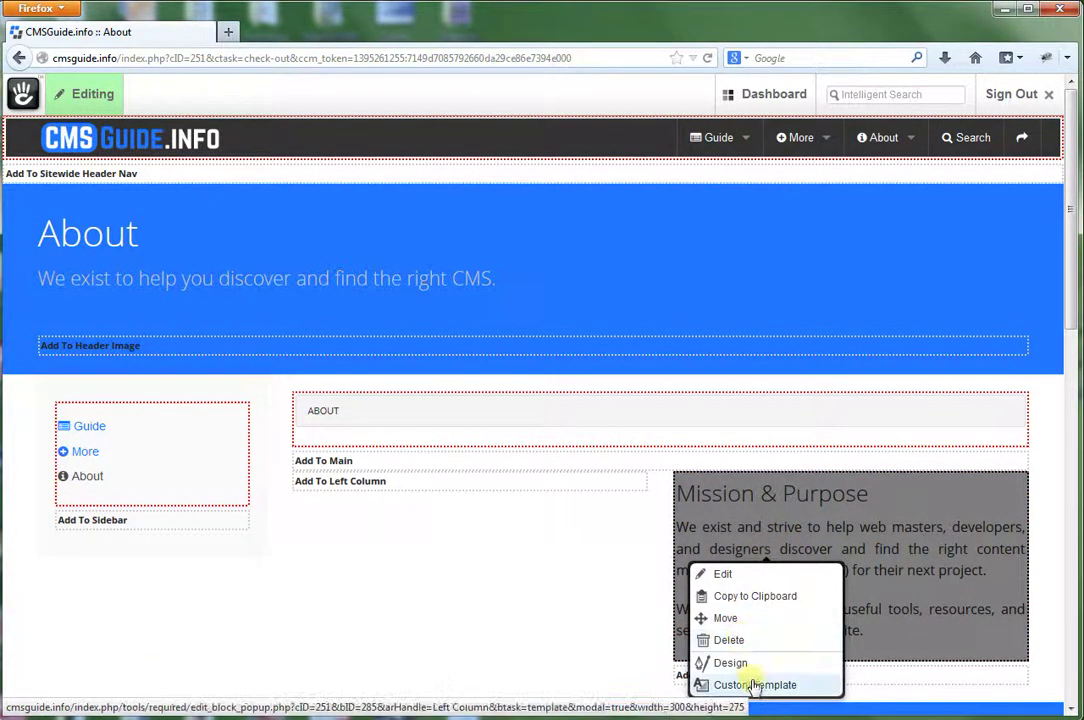
pyautogui.click(557, 585)
# Publish the About page edits as version 12 and reopen its editing options.
pyautogui.click(70, 93)
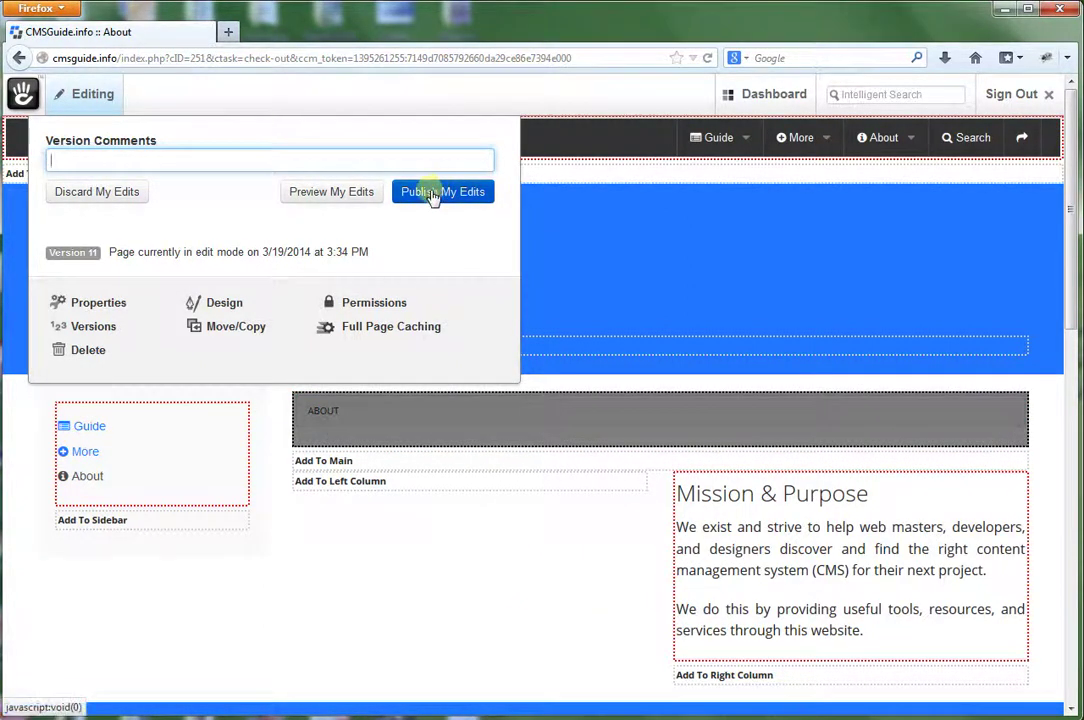
pyautogui.click(425, 192)
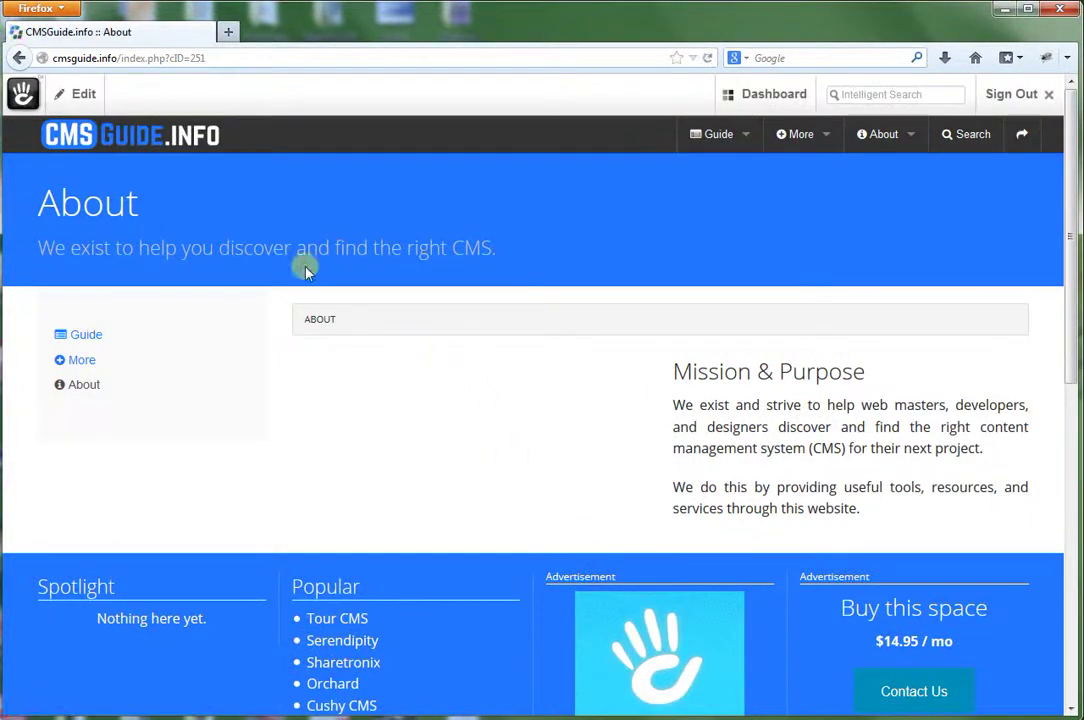
pyautogui.click(74, 91)
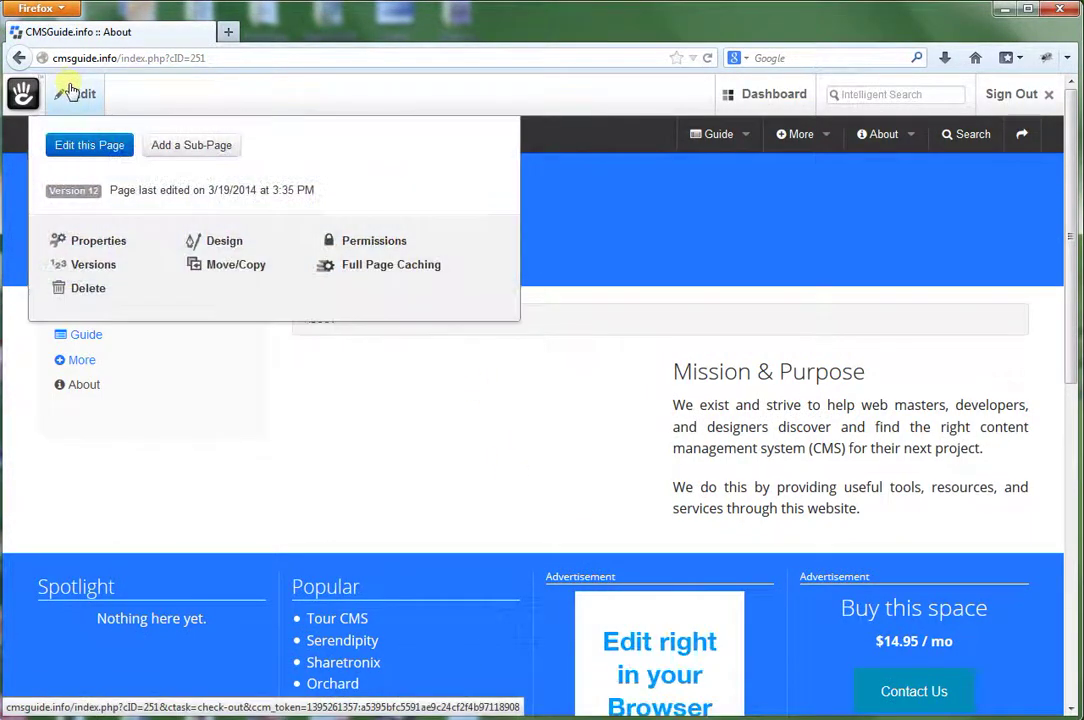
# Close the About page's editing panel by clicking on the page.
pyautogui.click(91, 148)
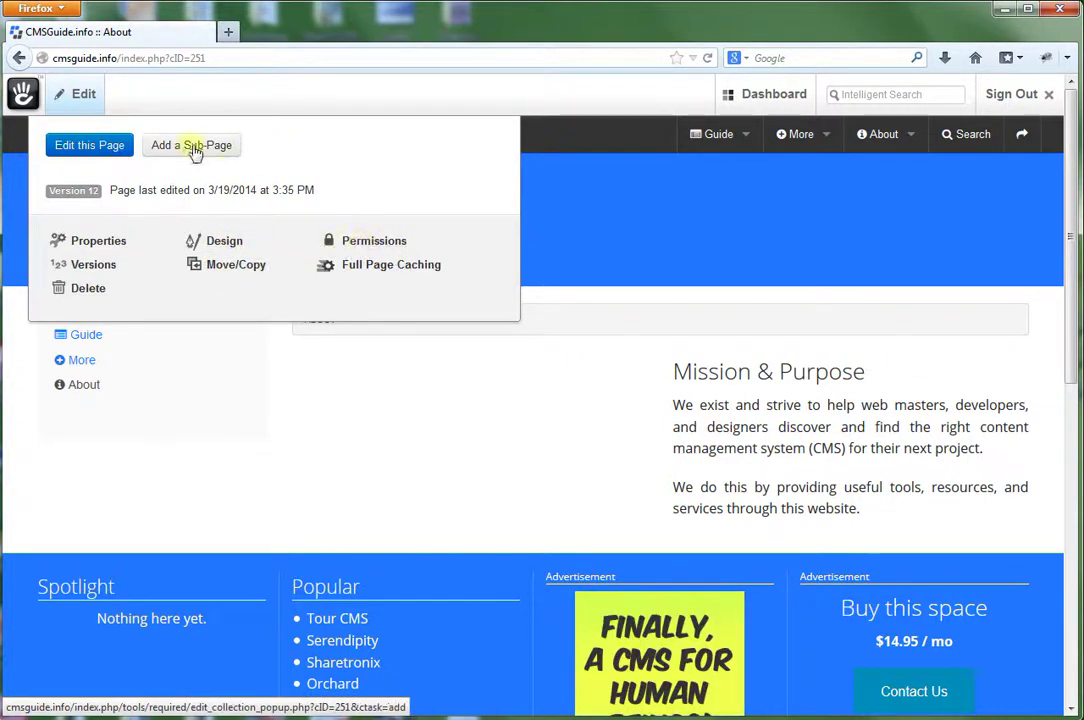
pyautogui.click(363, 428)
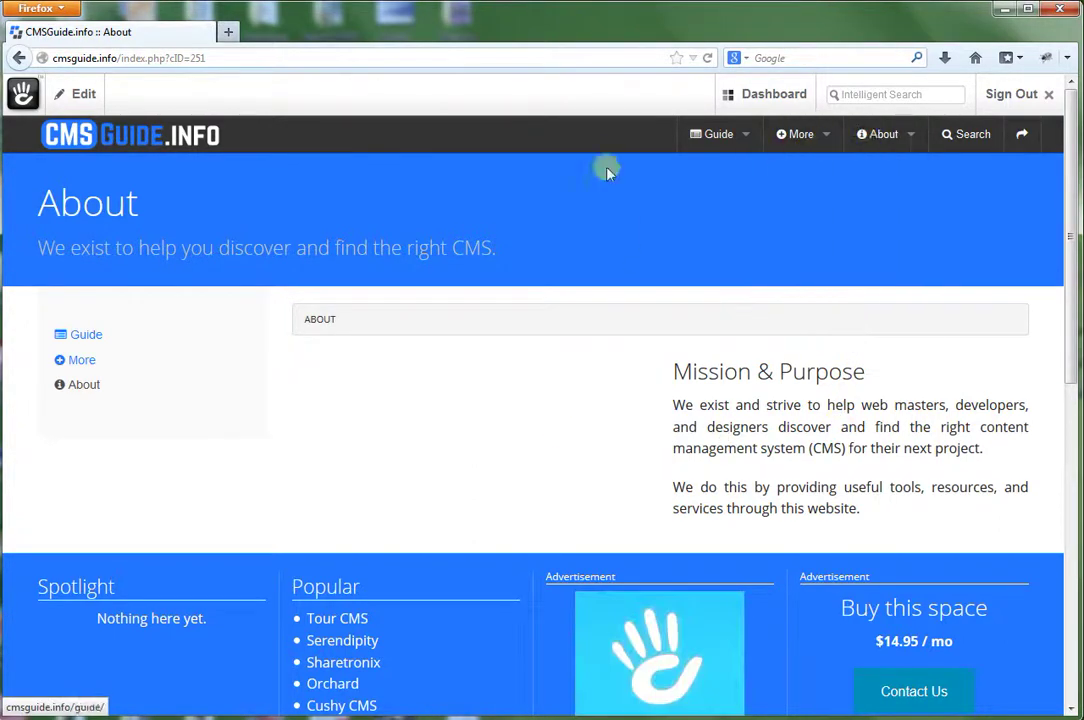
# Open the full Dashboard and scroll through its Composer, Sitemap, Files, Members and Reports sections.
pyautogui.click(754, 99)
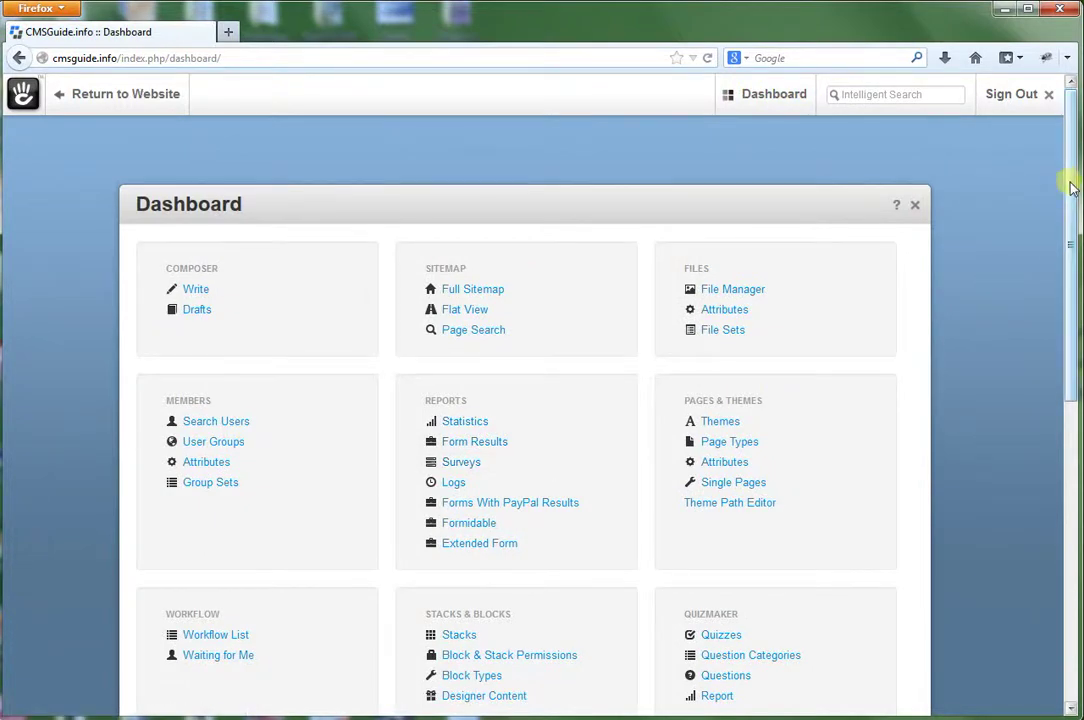
pyautogui.moveTo(1072, 177)
pyautogui.mouseDown()
pyautogui.moveTo(1064, 247)
pyautogui.moveTo(1068, 187)
pyautogui.mouseUp()
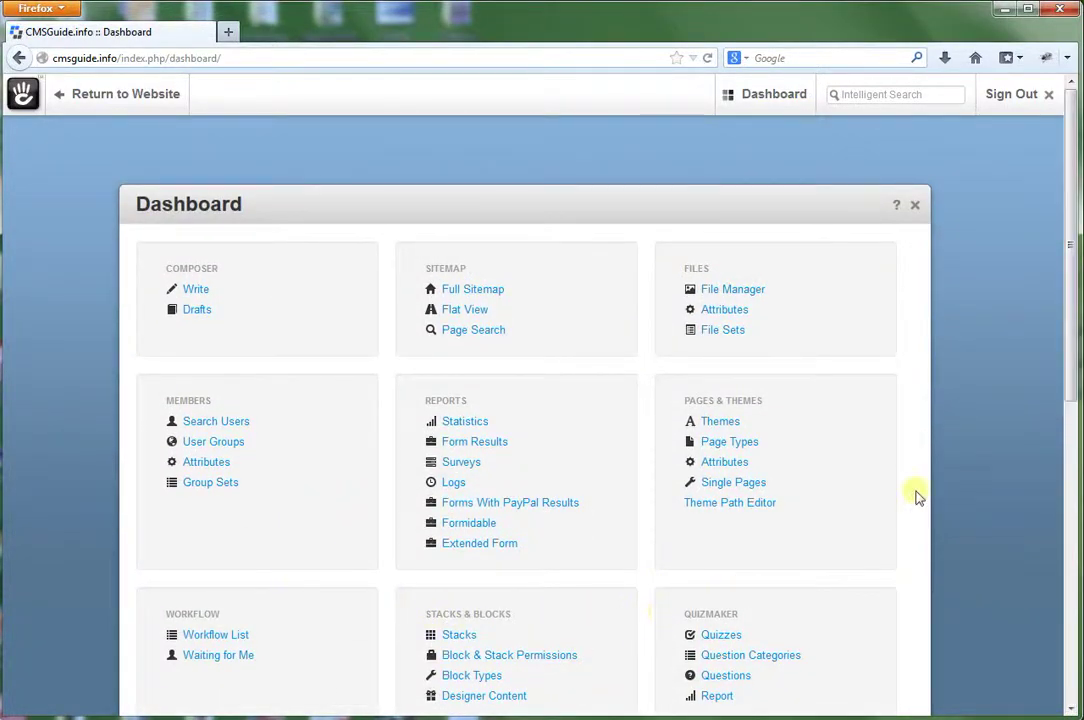
pyautogui.moveTo(1064, 262); pyautogui.dragTo(1068, 458)
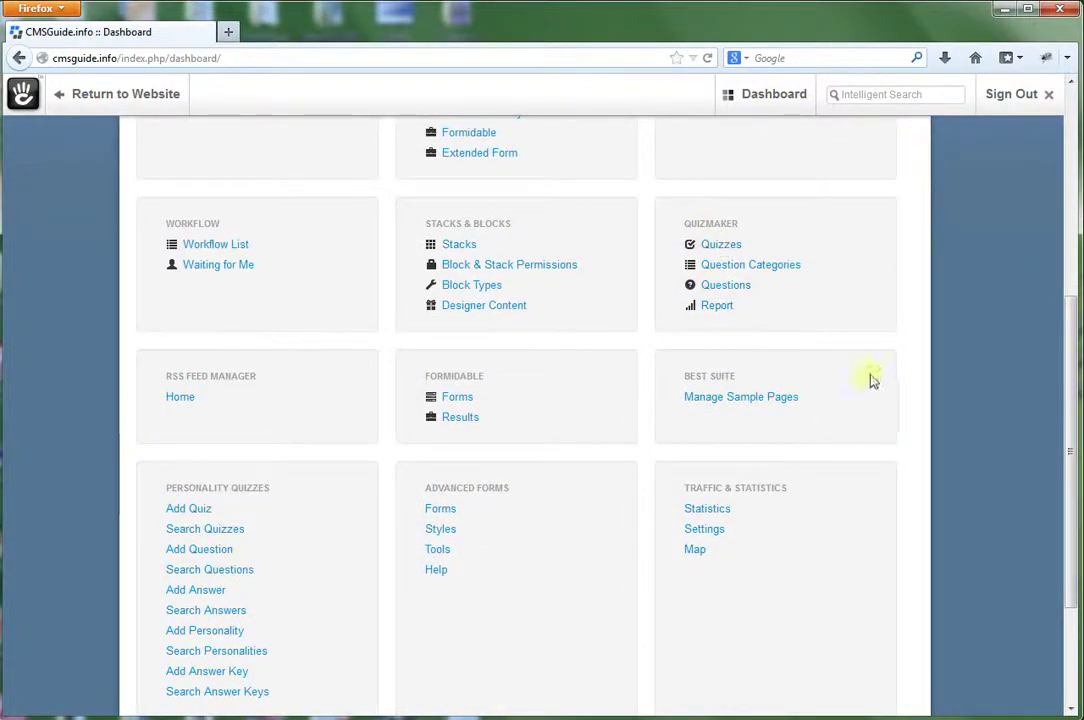
pyautogui.moveTo(1068, 430); pyautogui.dragTo(1060, 174)
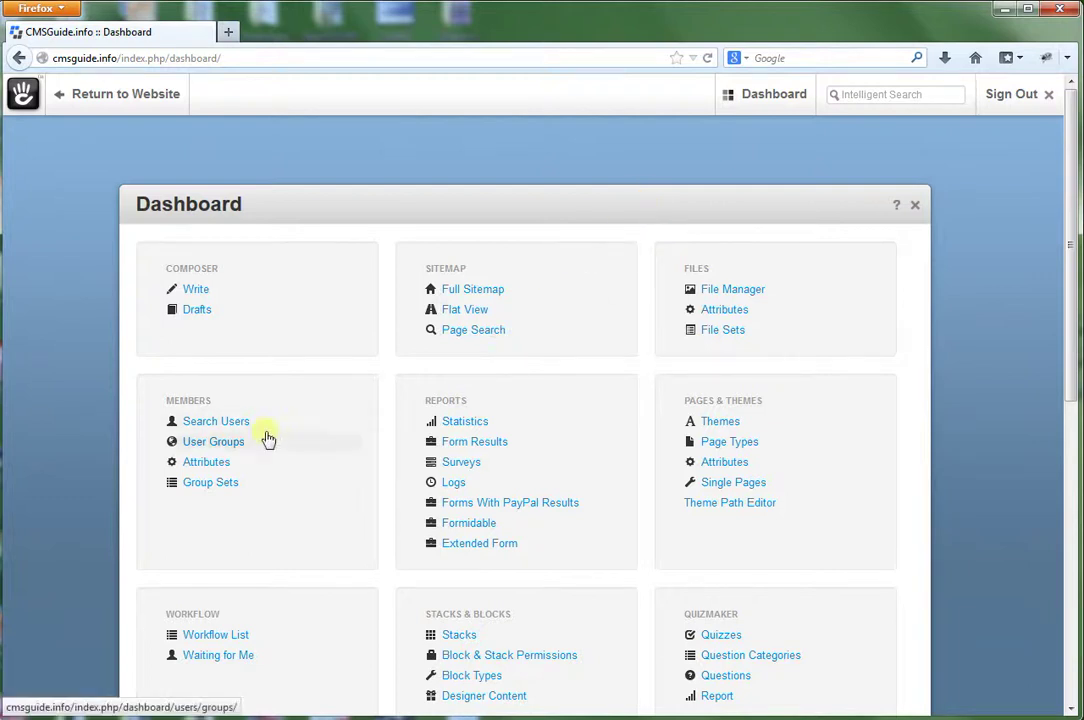
pyautogui.scroll(-1, 334, 449)
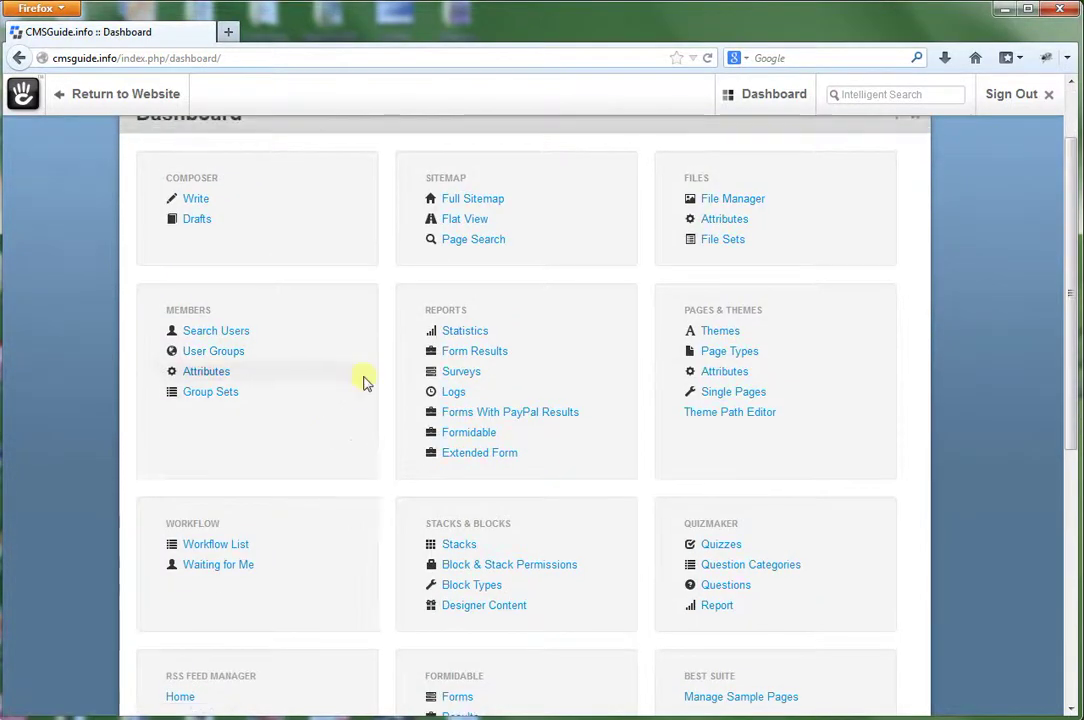
pyautogui.scroll(1, 363, 380)
pyautogui.moveTo(750, 104)
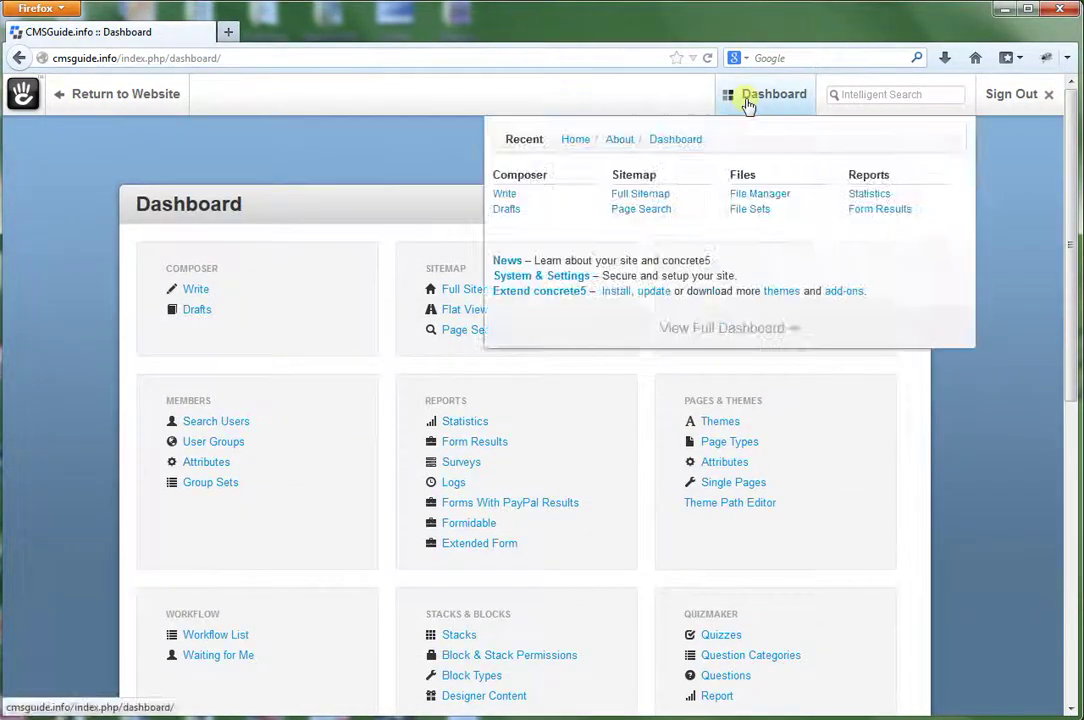
# Open the Install add-ons page, scroll the installed add-on list, and choose Connect to Community.
pyautogui.click(615, 292)
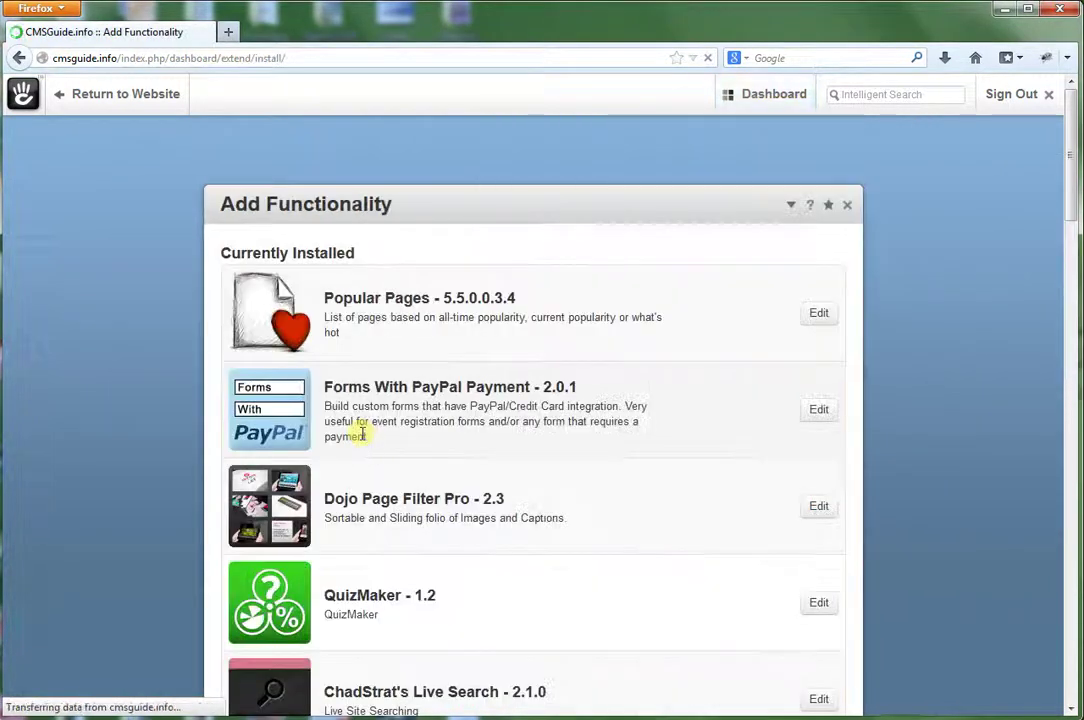
pyautogui.scroll(-8, 628, 389)
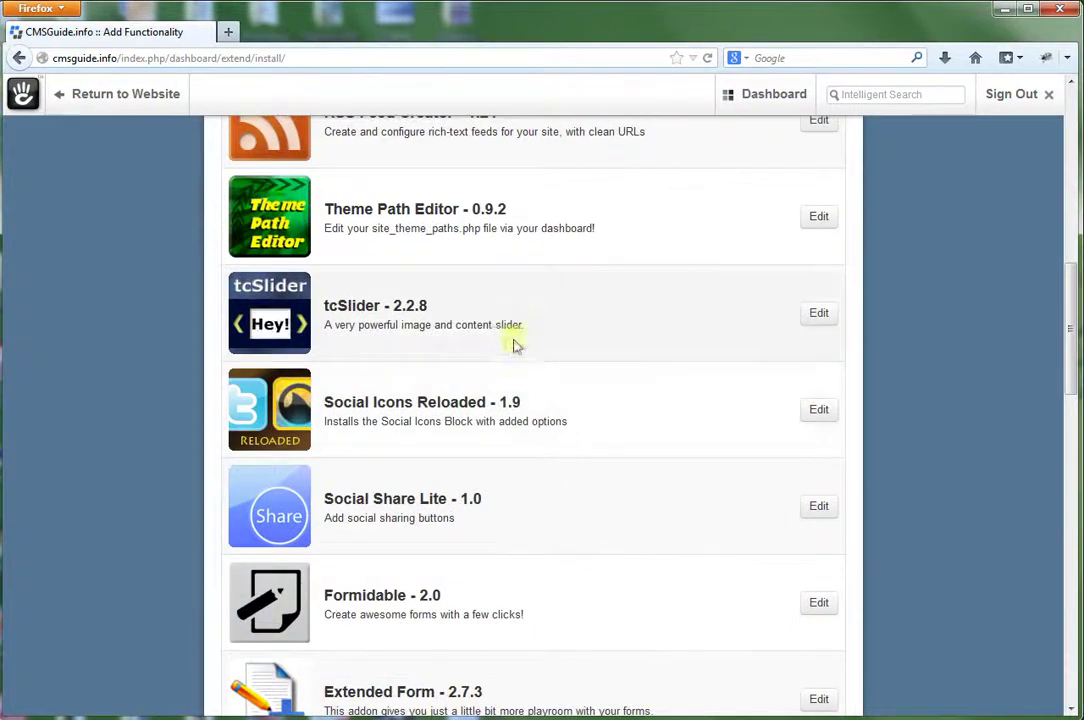
pyautogui.scroll(-2, 511, 351)
pyautogui.scroll(-10, 456, 378)
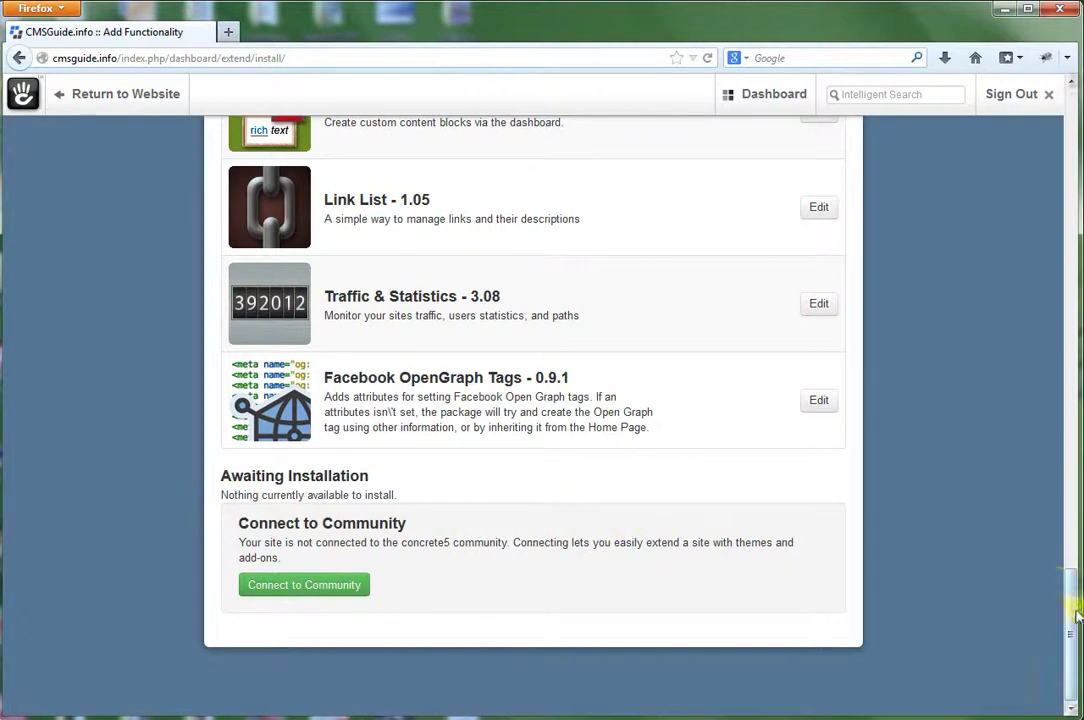
pyautogui.moveTo(1075, 614); pyautogui.dragTo(1070, 600)
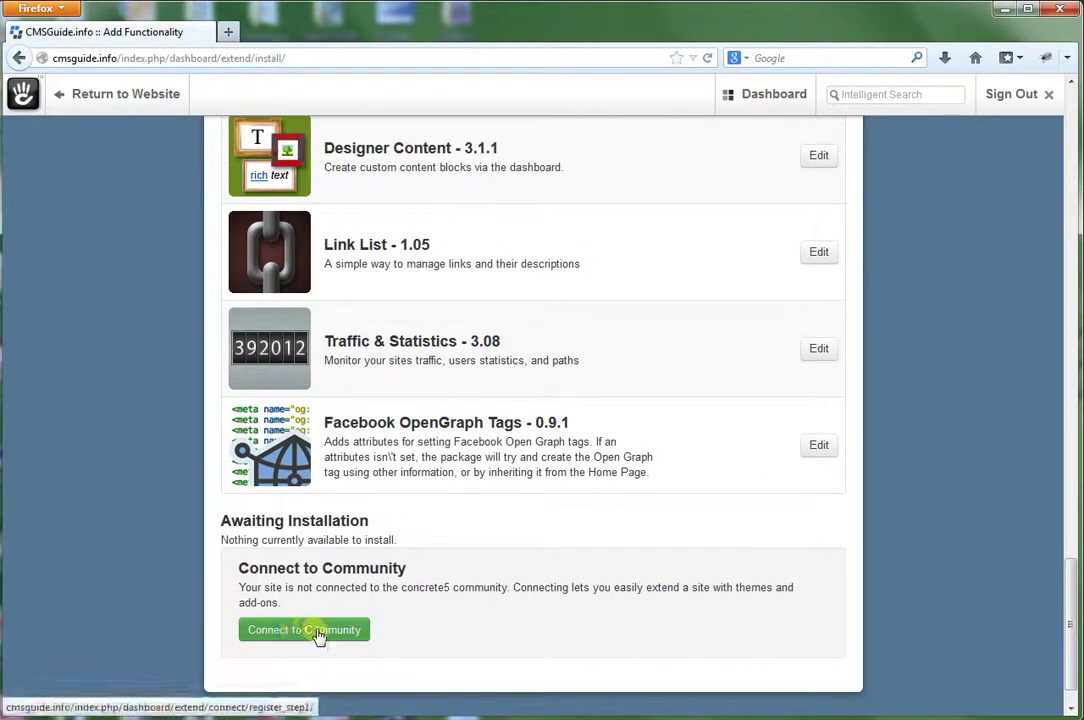
pyautogui.click(340, 630)
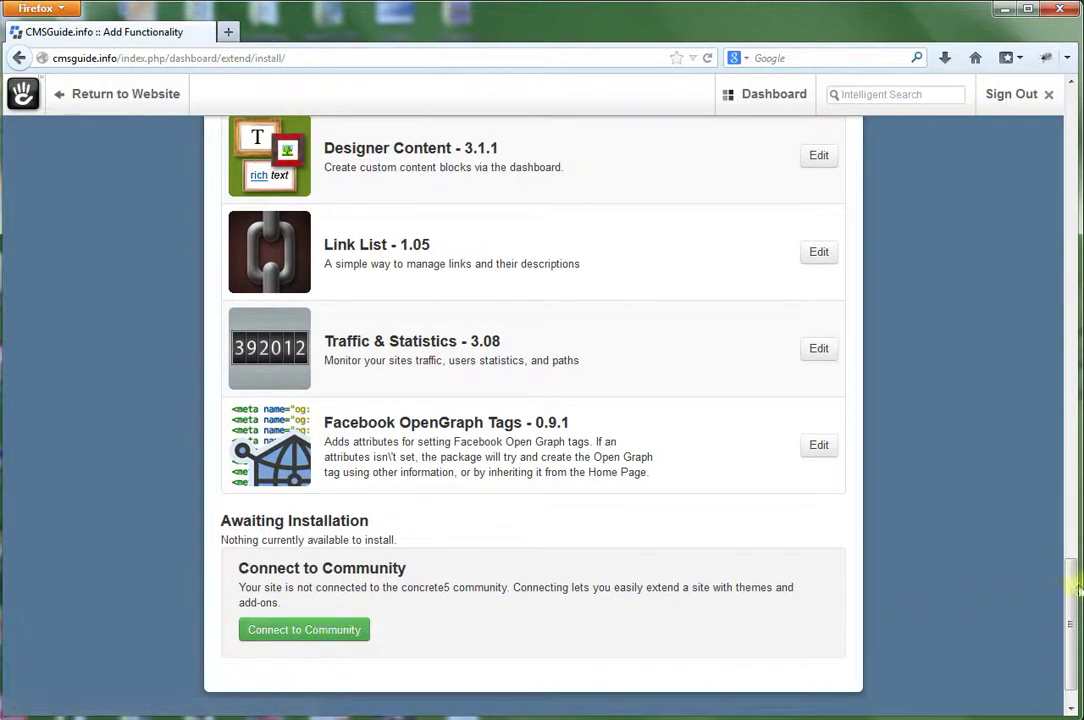
pyautogui.moveTo(1074, 585); pyautogui.dragTo(1067, 100)
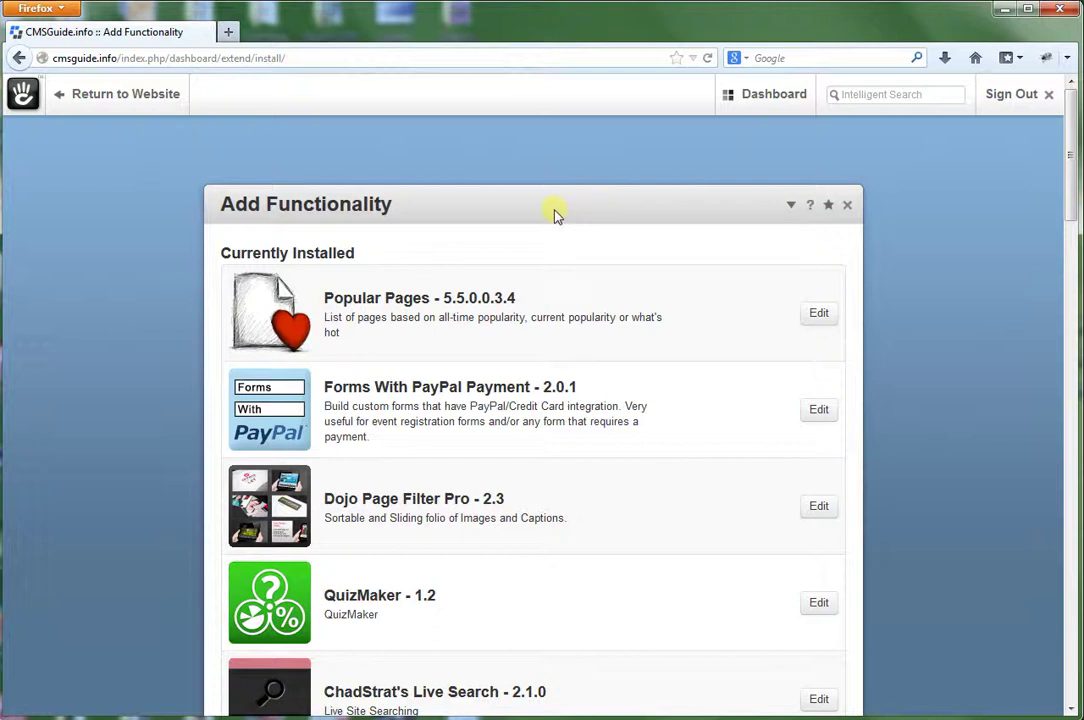
pyautogui.moveTo(773, 97)
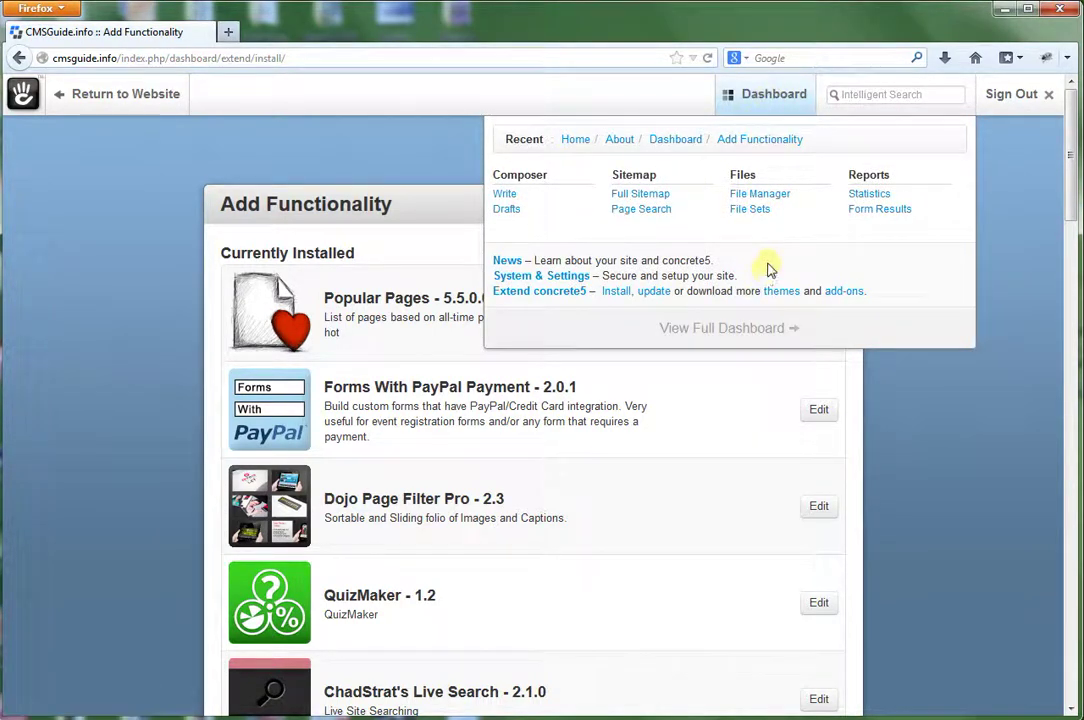
# Open File Manager from the Dashboard menu to see uploaded images like typo3 and Mura.
pyautogui.click(761, 200)
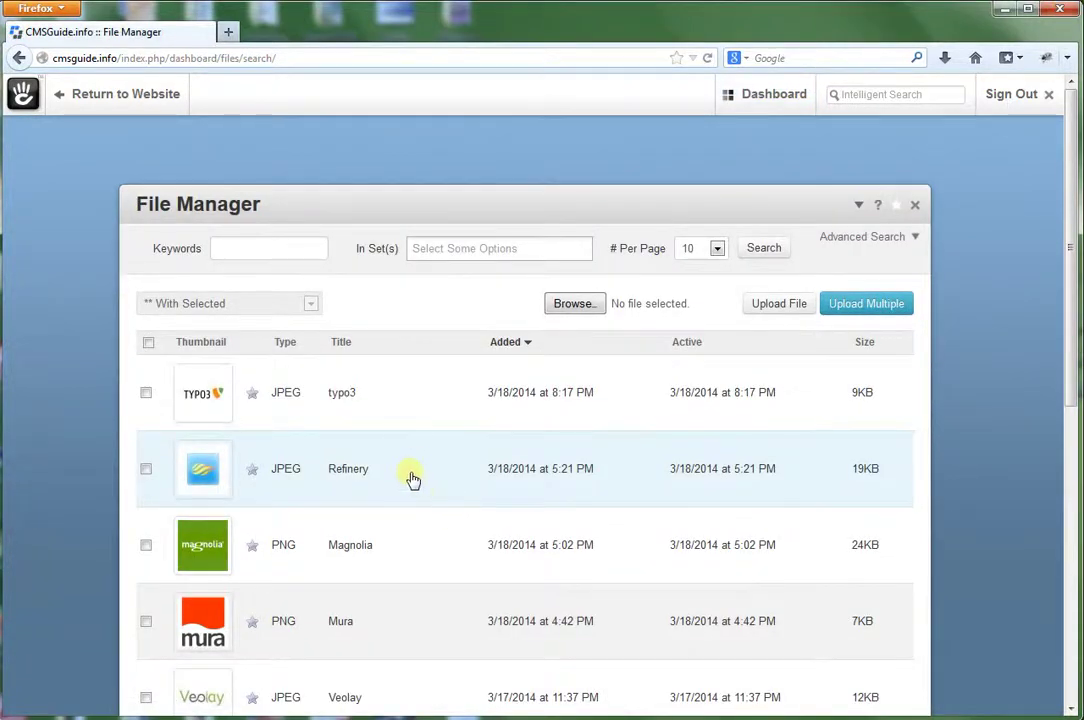
pyautogui.moveTo(214, 399)
pyautogui.moveTo(751, 97)
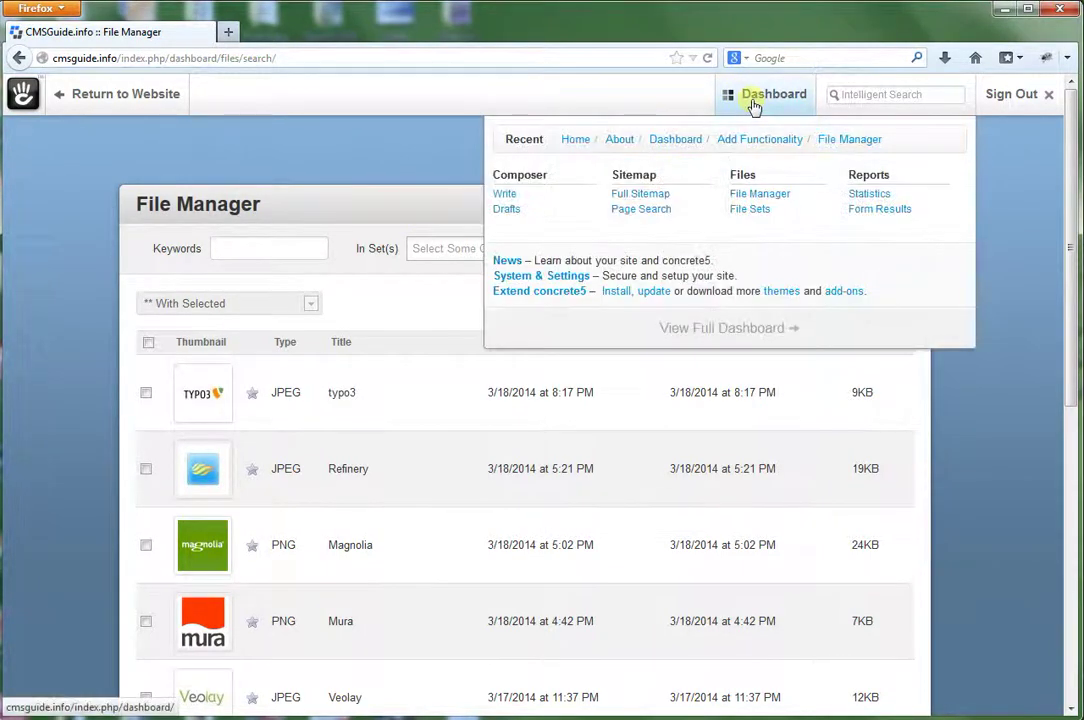
# Choose View Full Dashboard in the Dashboard menu to leave the File Manager.
pyautogui.click(713, 333)
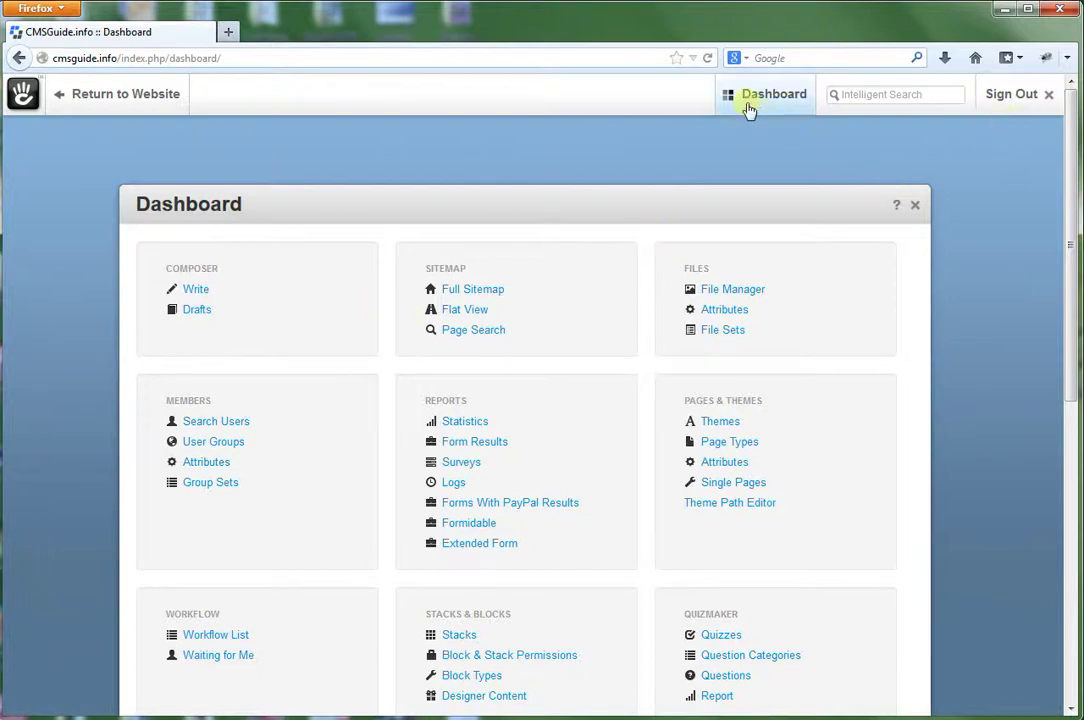
pyautogui.moveTo(750, 108)
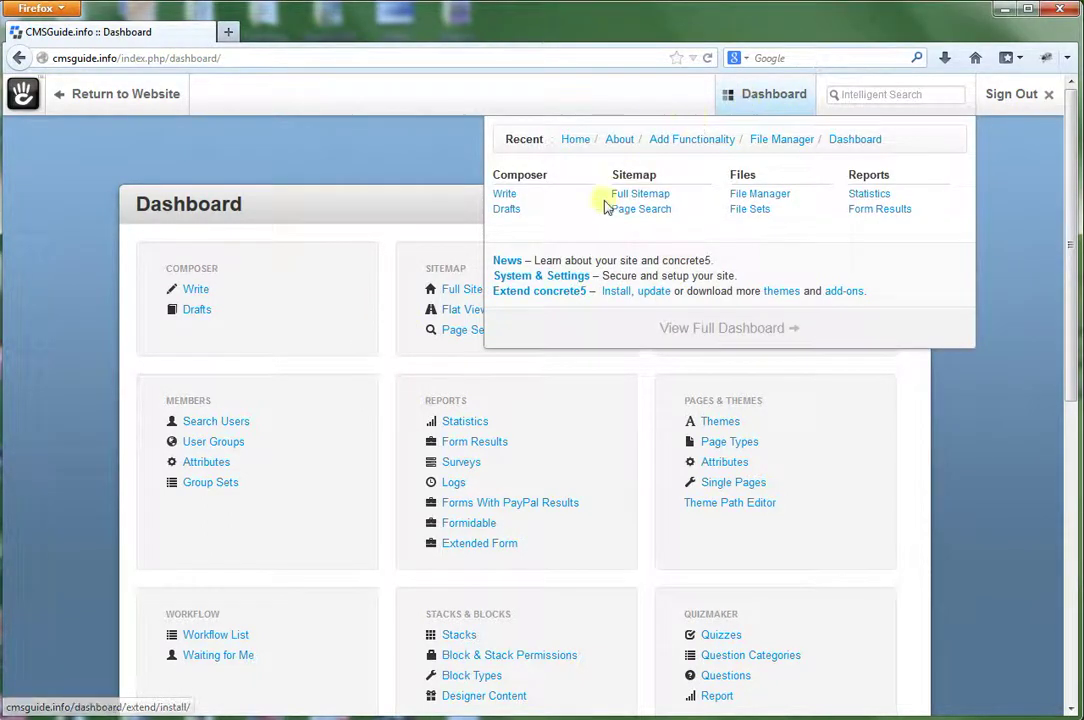
# Go from the Dashboard to the About > Services page and put it into edit mode.
pyautogui.click(79, 98)
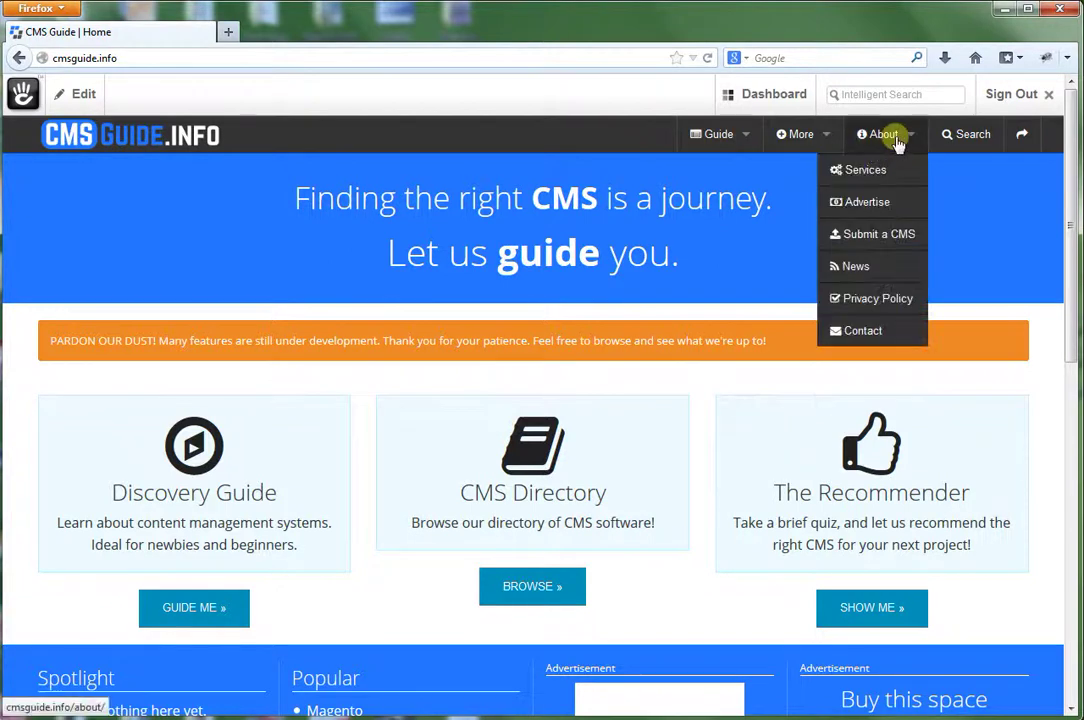
pyautogui.moveTo(900, 142)
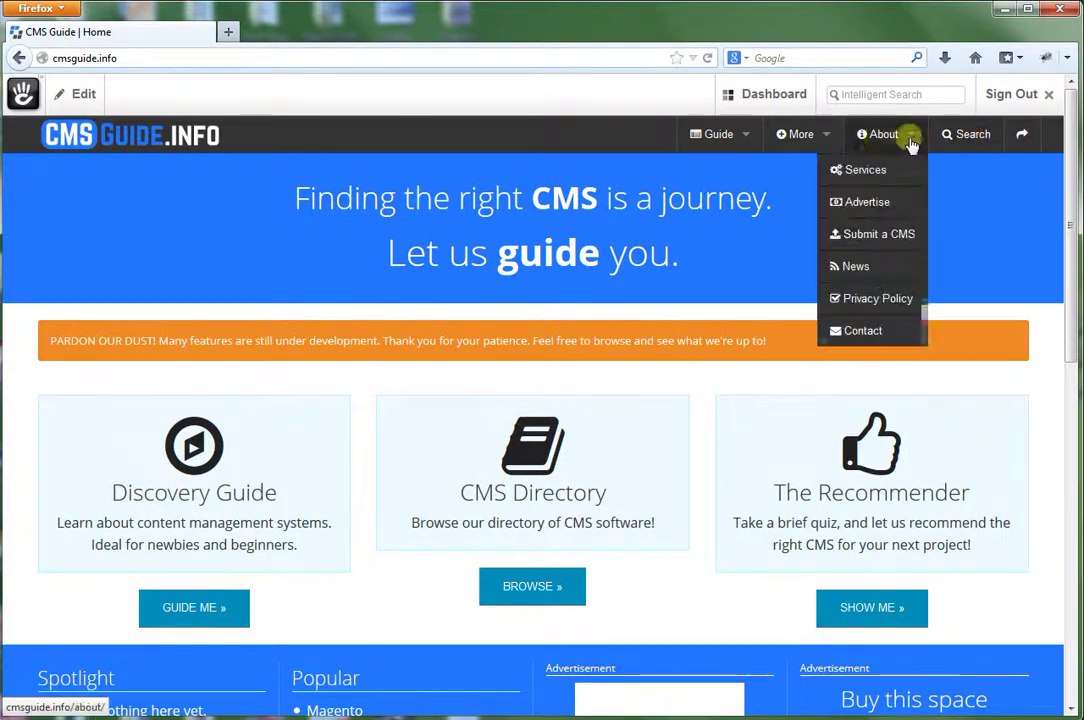
pyautogui.click(862, 178)
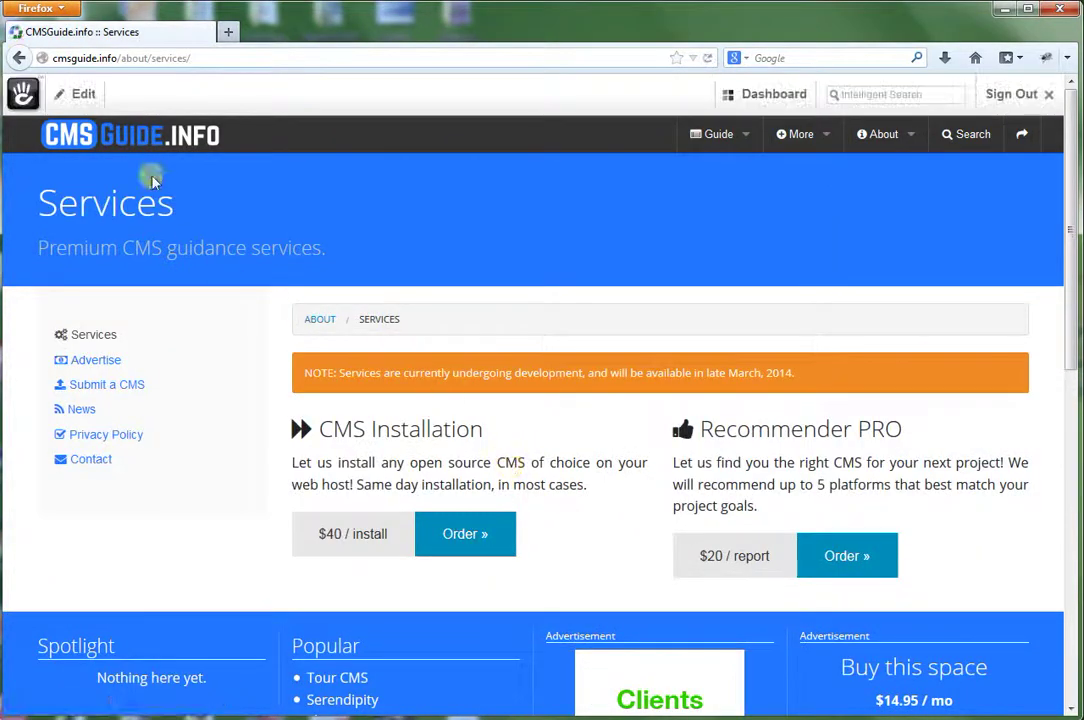
pyautogui.click(79, 97)
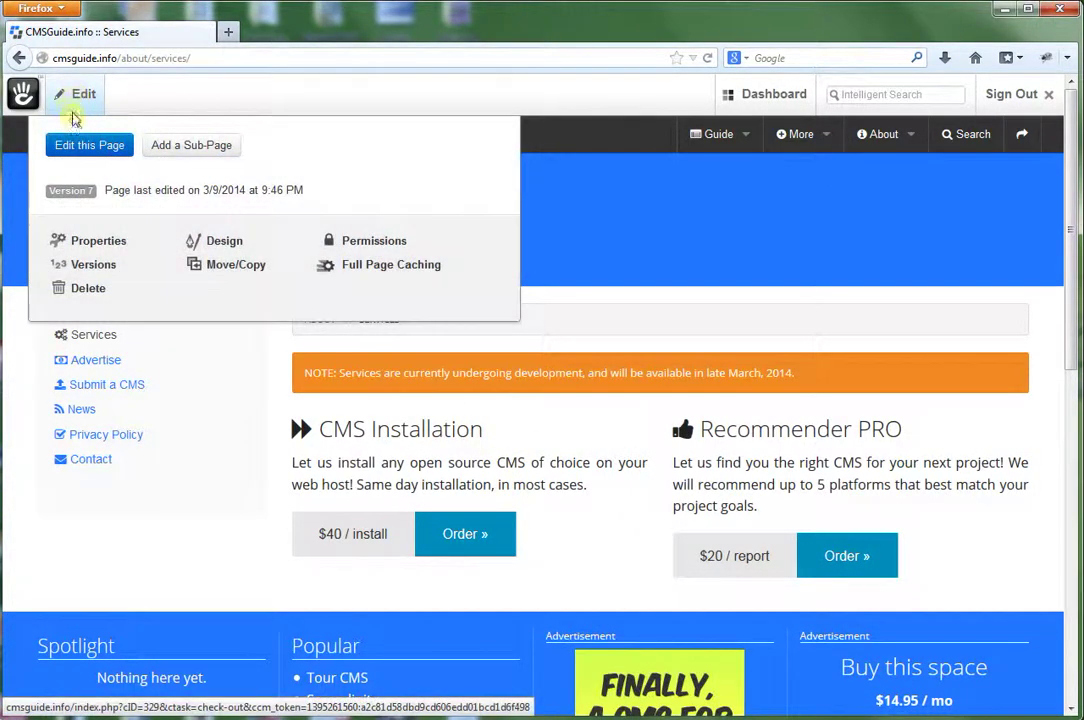
pyautogui.click(75, 143)
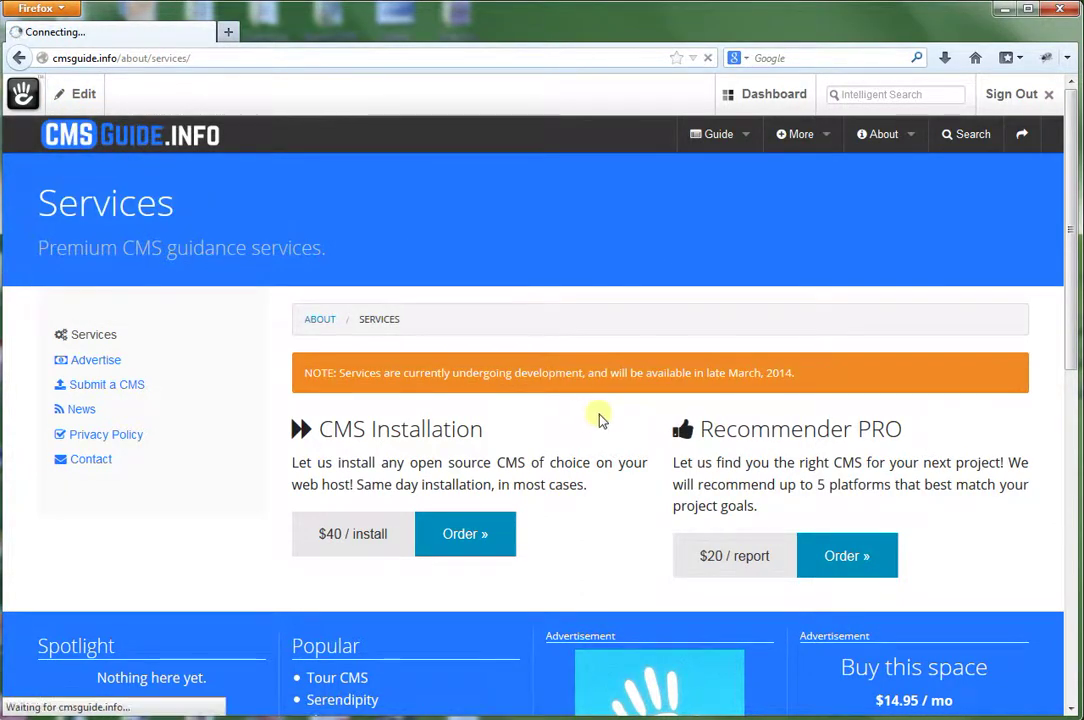
# Look at the Add To Left Column options, then dismiss them.
pyautogui.scroll(-4, 598, 416)
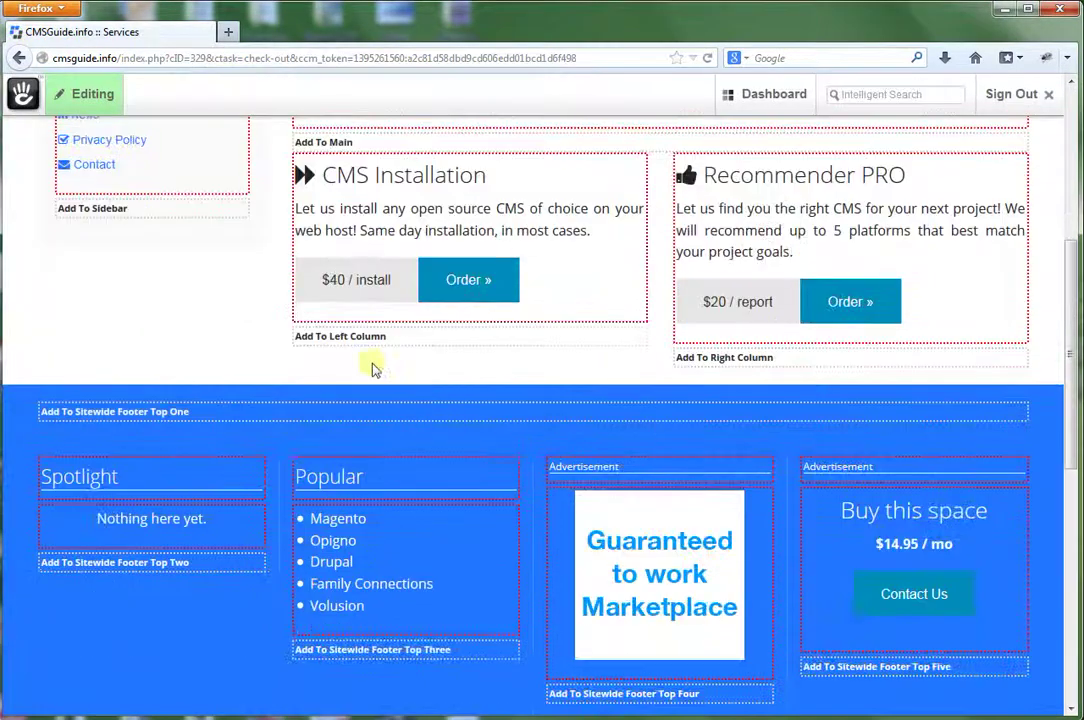
pyautogui.click(348, 339)
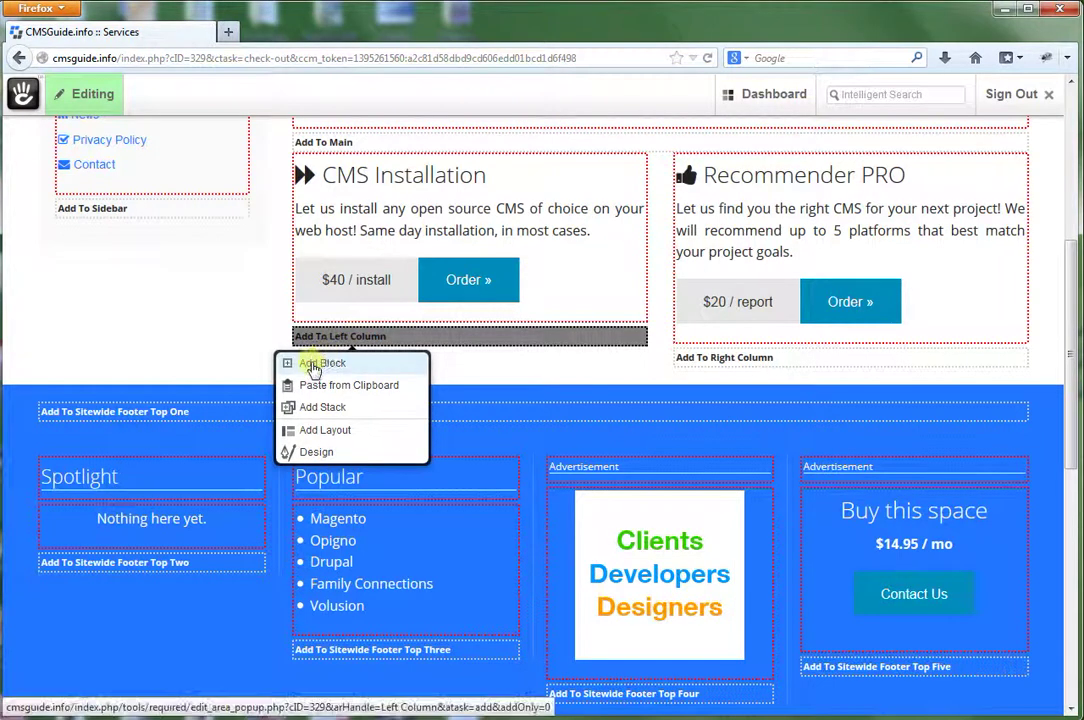
pyautogui.click(320, 340)
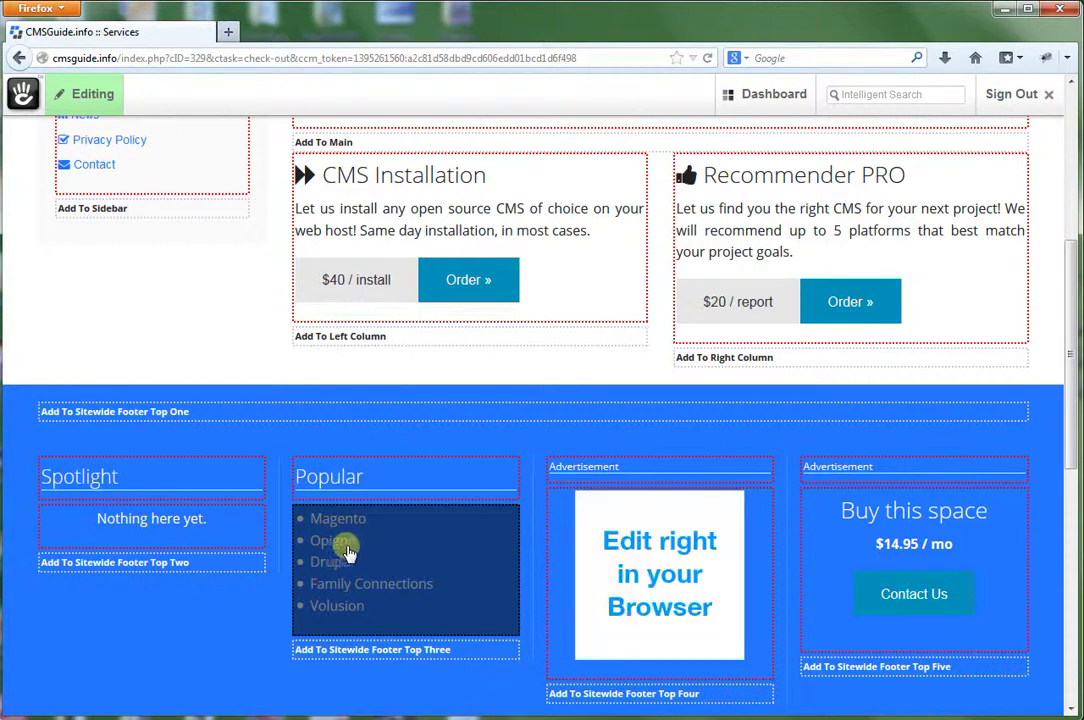
# Open the Popular block's Edit Popular Pages settings and cancel without changes.
pyautogui.click(350, 548)
pyautogui.click(307, 576)
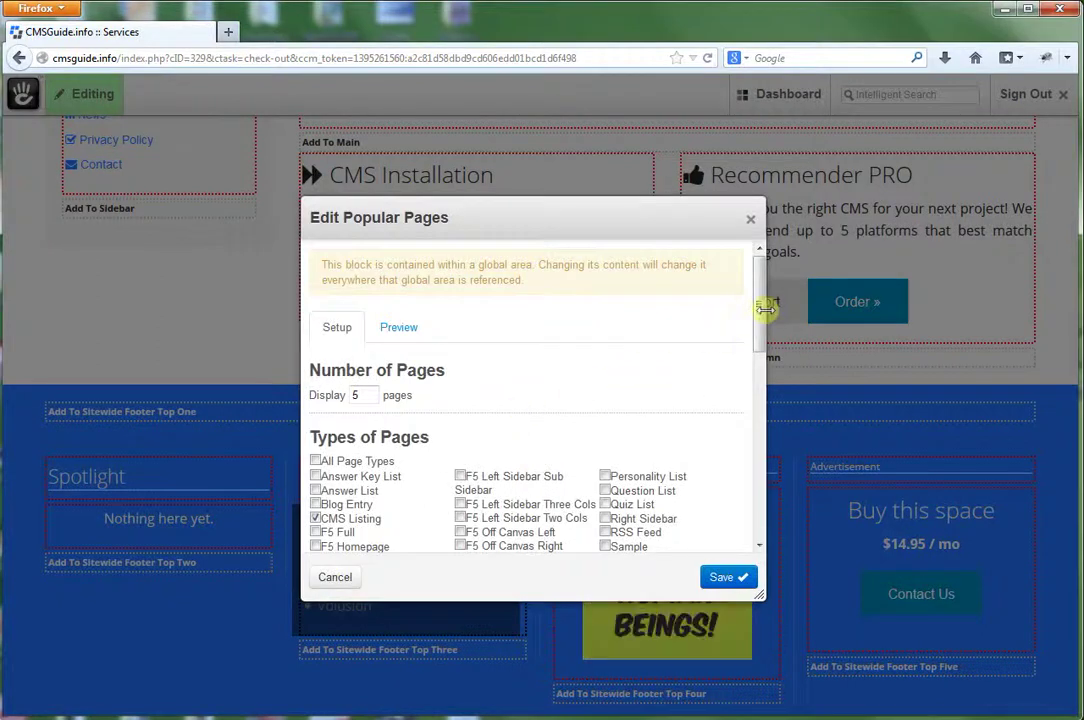
pyautogui.moveTo(759, 306)
pyautogui.mouseDown()
pyautogui.moveTo(753, 477)
pyautogui.moveTo(757, 300)
pyautogui.mouseUp()
pyautogui.click(747, 224)
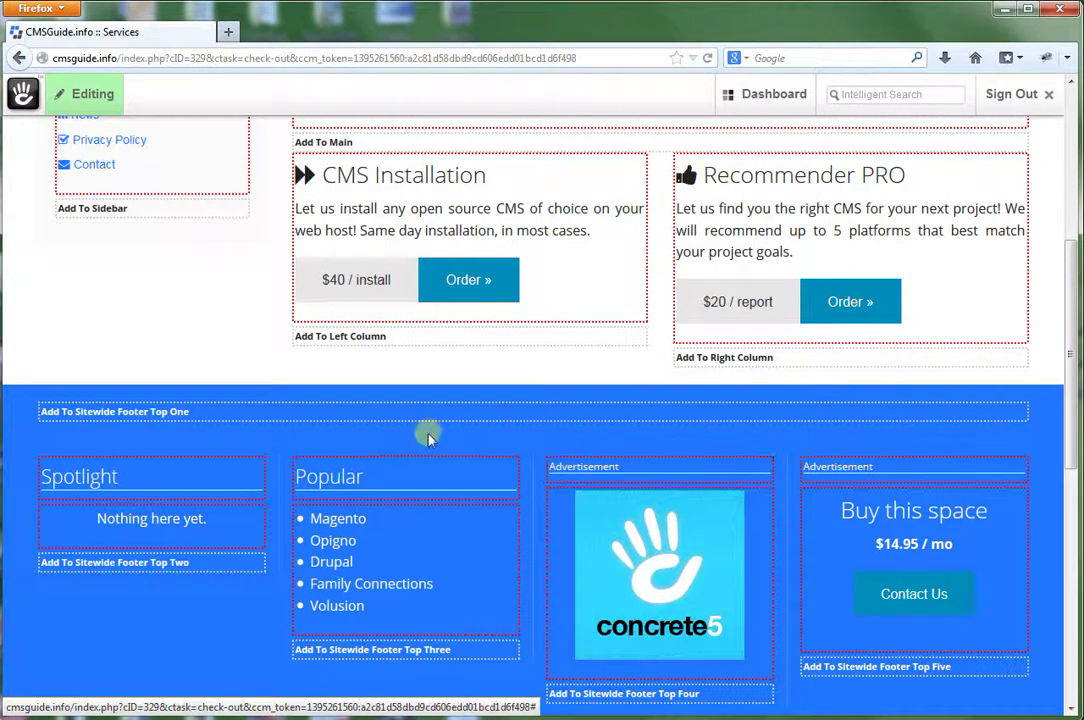
pyautogui.scroll(3, 399, 411)
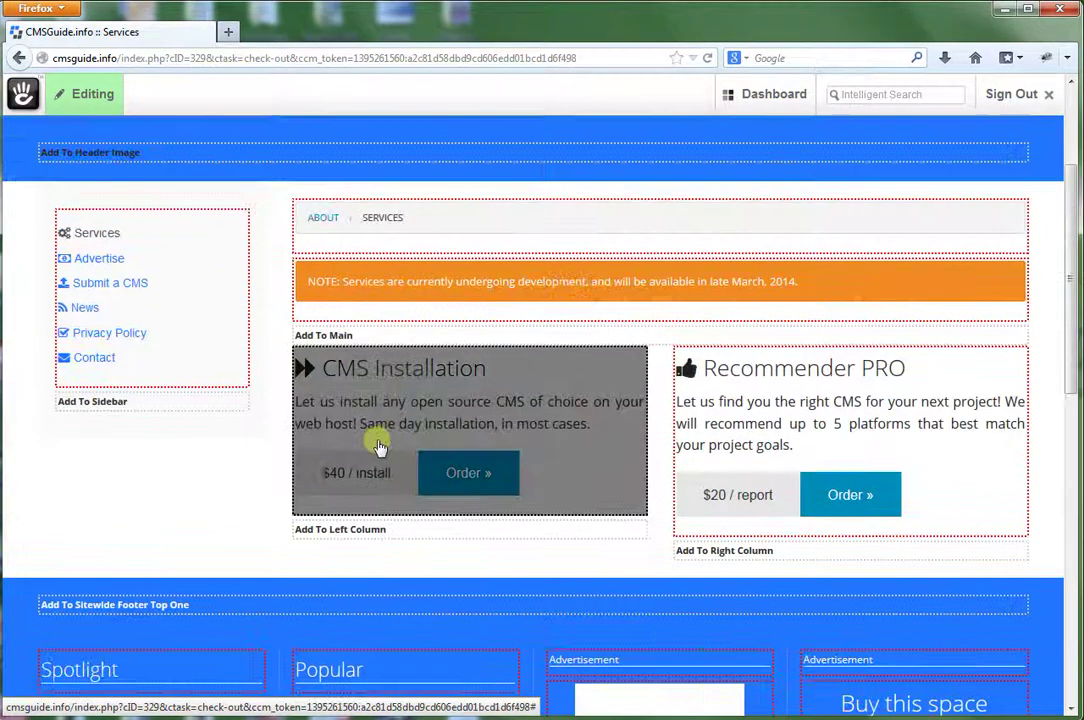
pyautogui.click(323, 535)
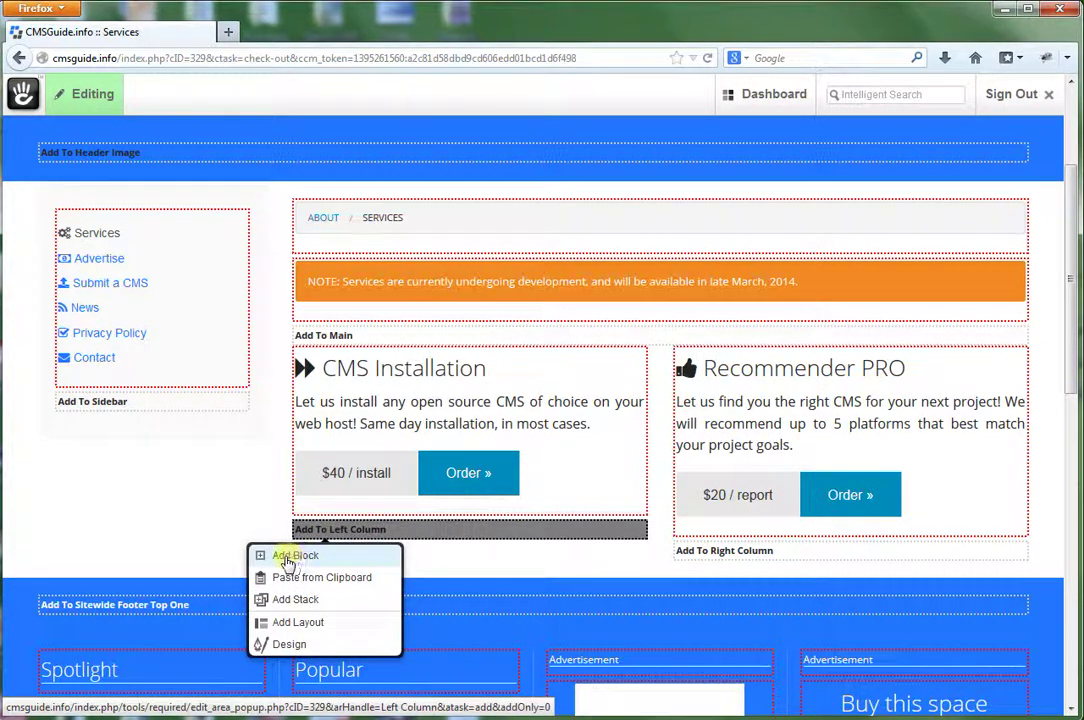
pyautogui.click(287, 560)
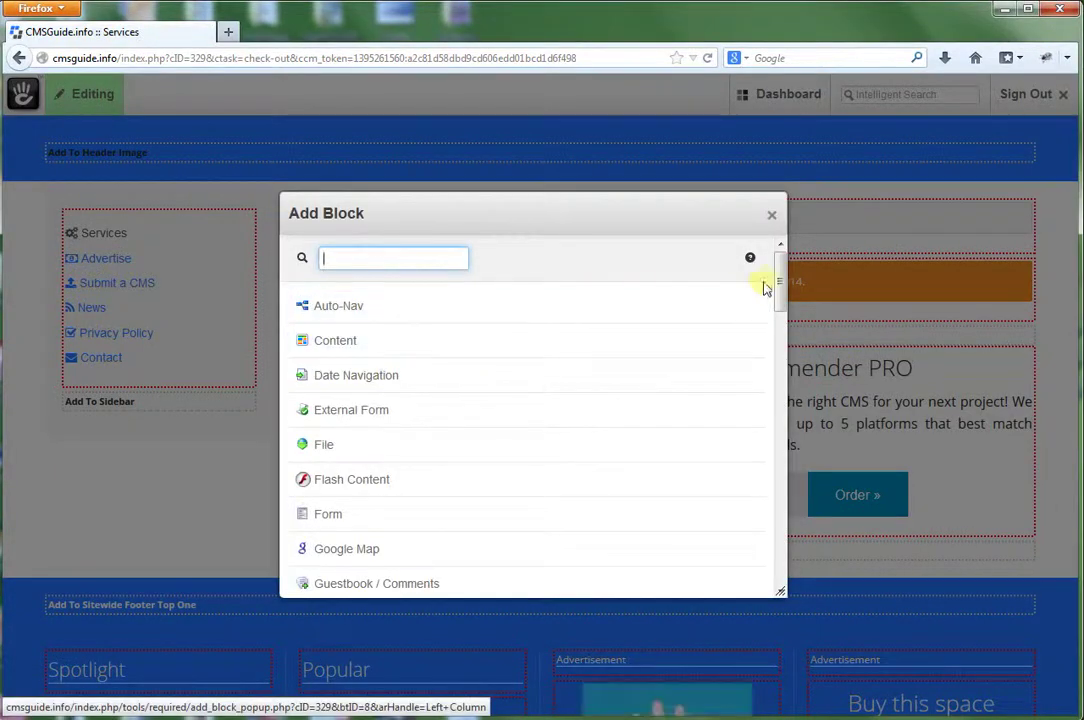
pyautogui.moveTo(779, 273); pyautogui.dragTo(774, 285)
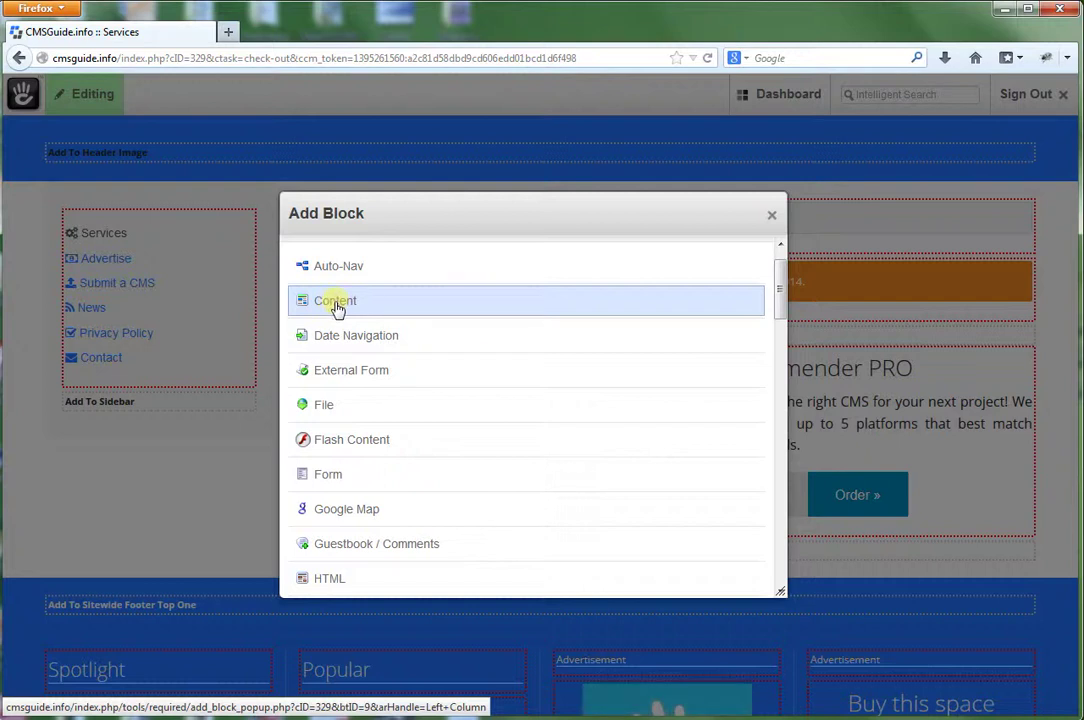
pyautogui.click(336, 305)
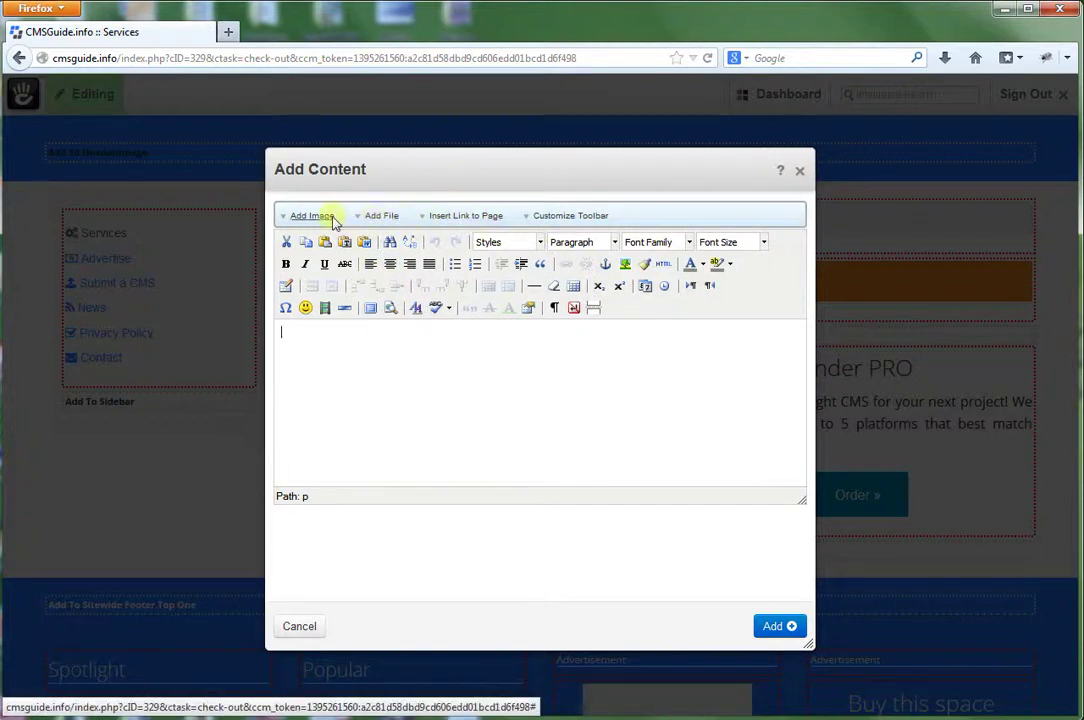
pyautogui.click(802, 177)
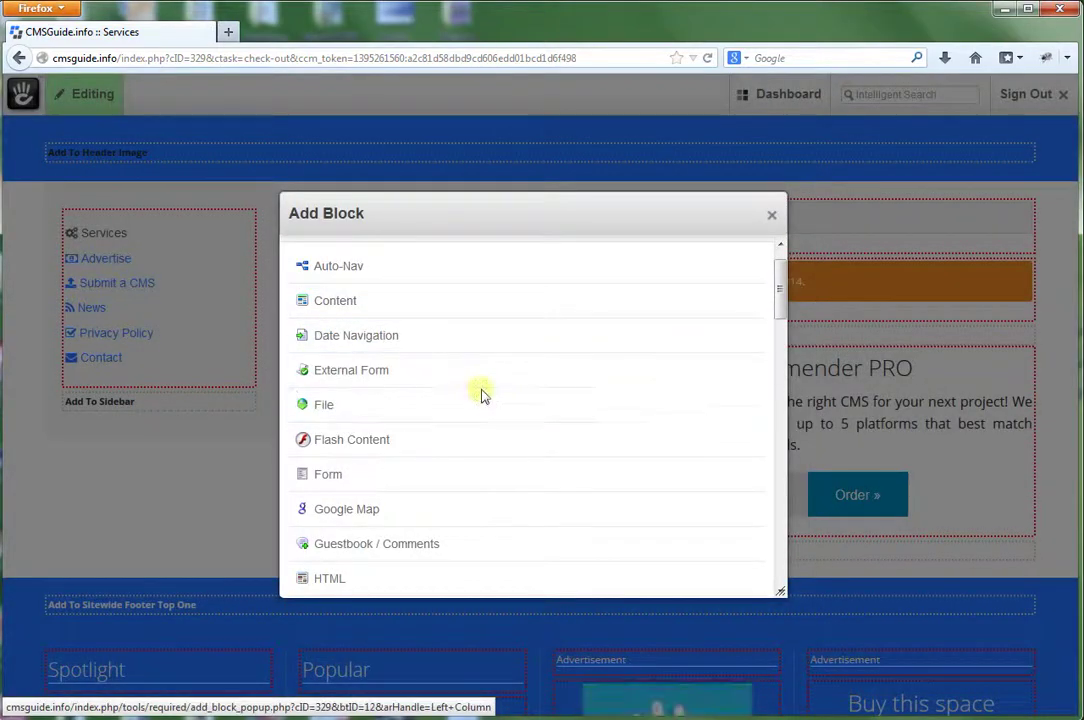
pyautogui.moveTo(774, 283); pyautogui.dragTo(751, 348)
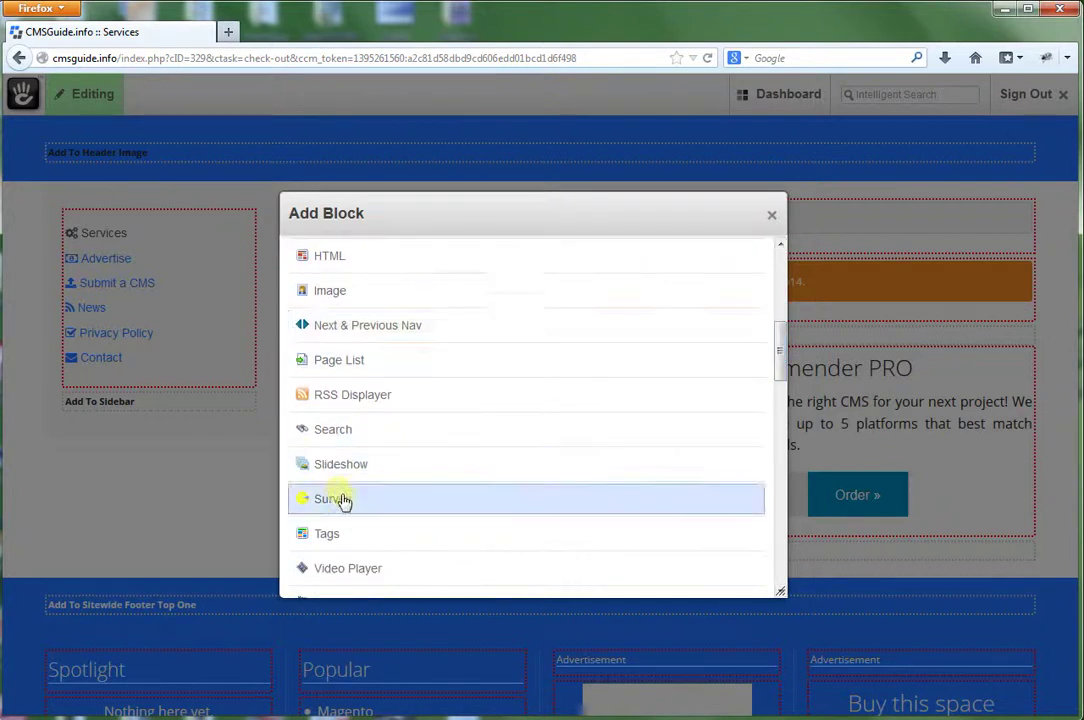
pyautogui.scroll(-2, 380, 511)
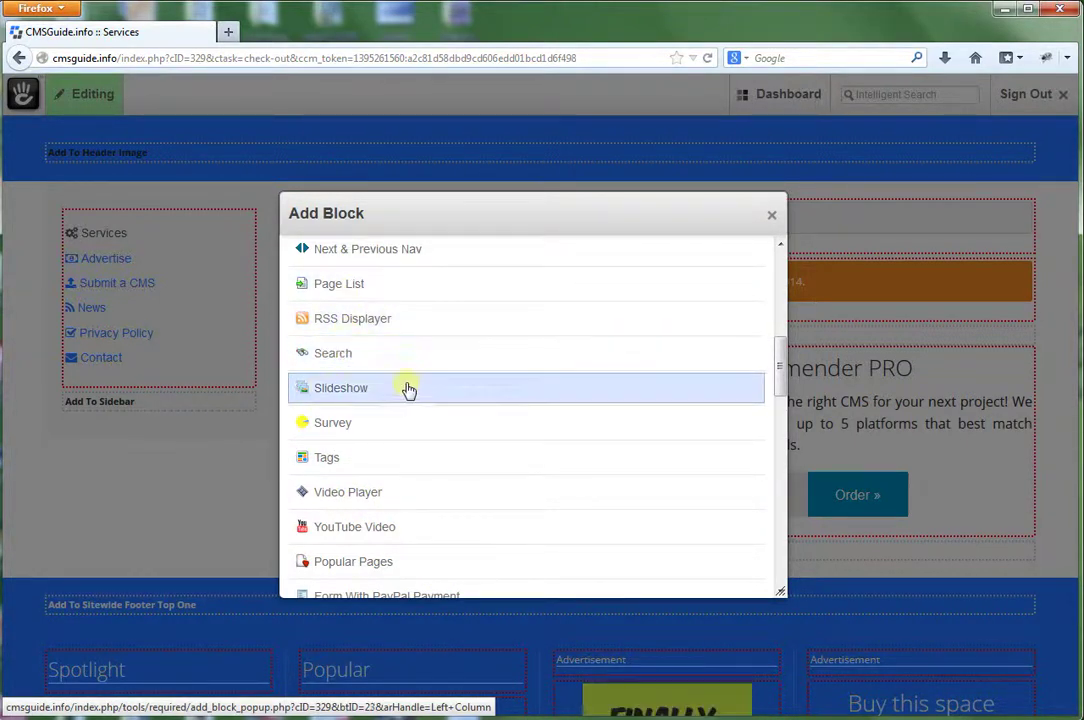
pyautogui.scroll(-2, 484, 432)
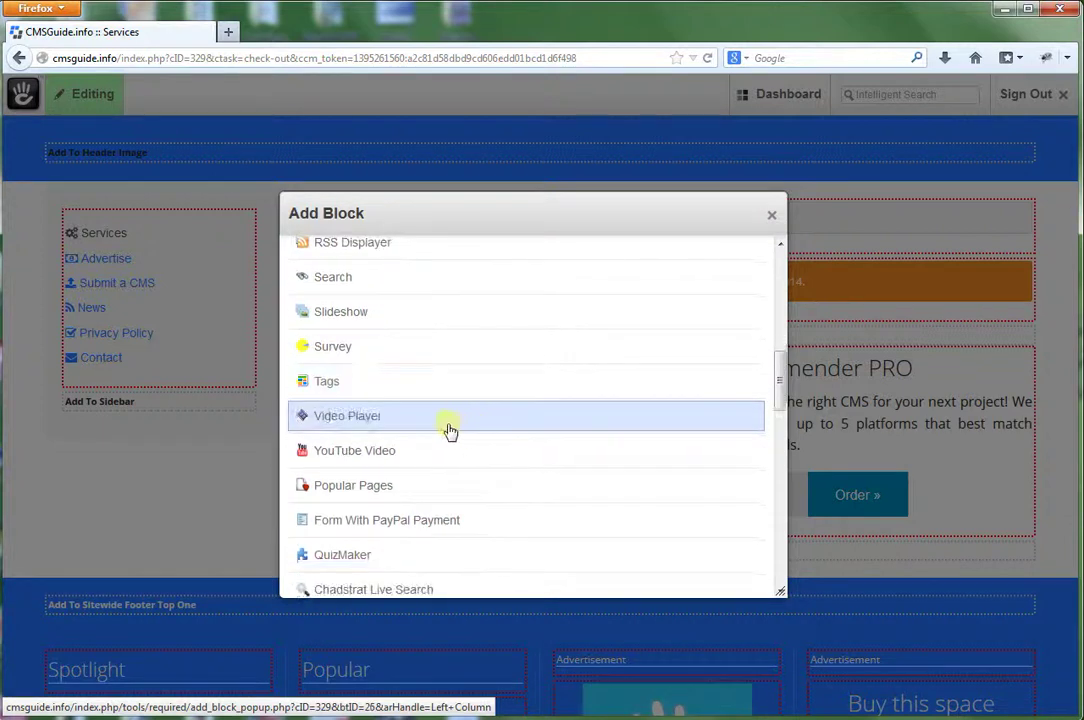
pyautogui.moveTo(779, 367); pyautogui.dragTo(779, 375)
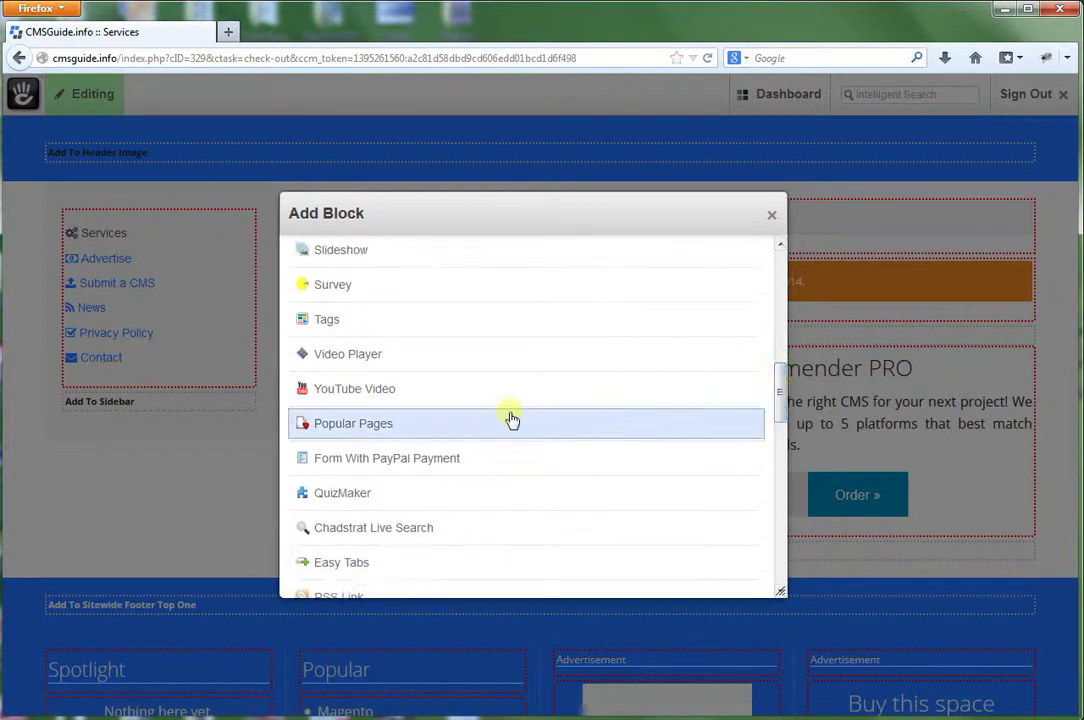
pyautogui.click(355, 390)
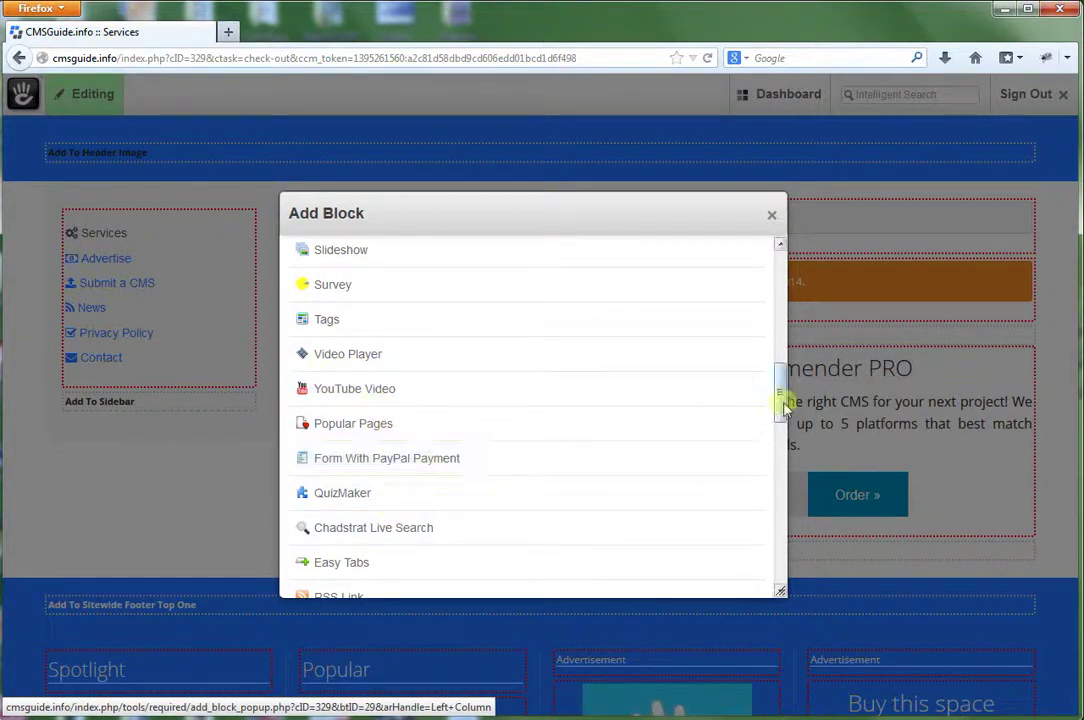
pyautogui.moveTo(780, 385); pyautogui.dragTo(779, 230)
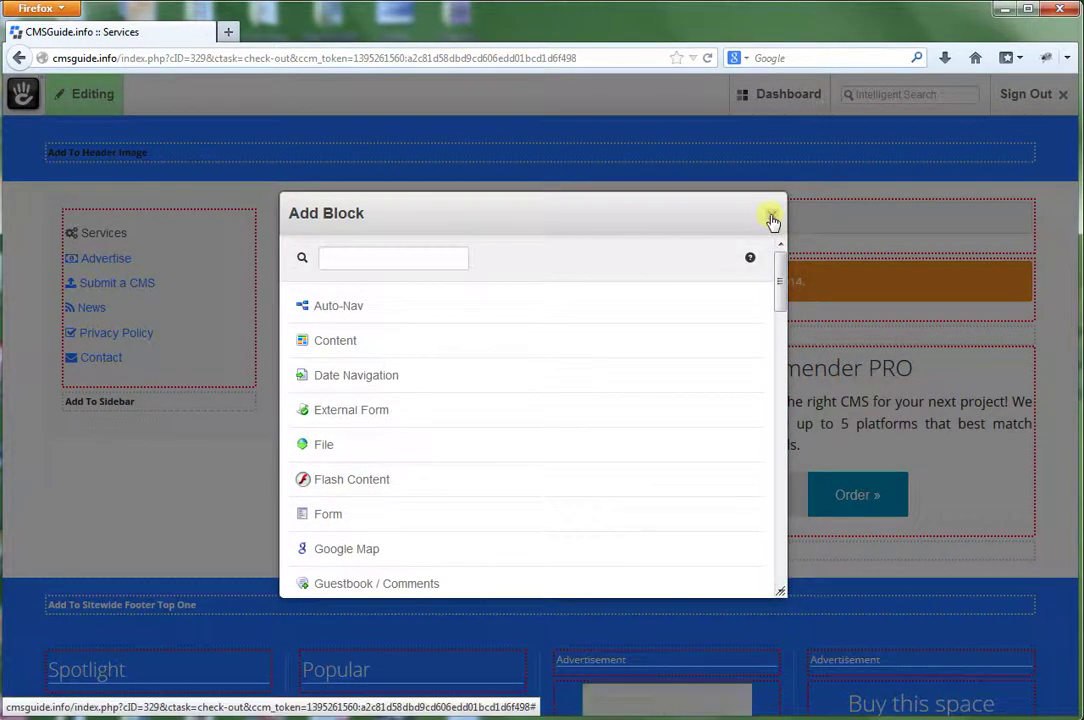
pyautogui.click(771, 219)
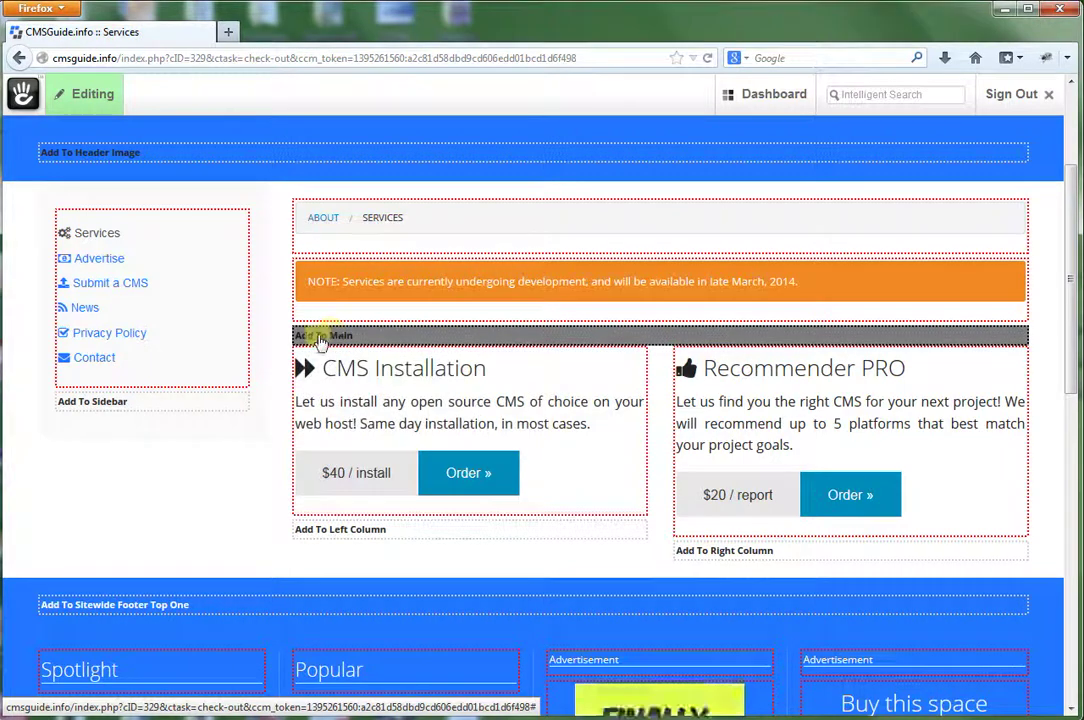
# Add a three-column layout with 20 px spacing to the Main area.
pyautogui.click(318, 339)
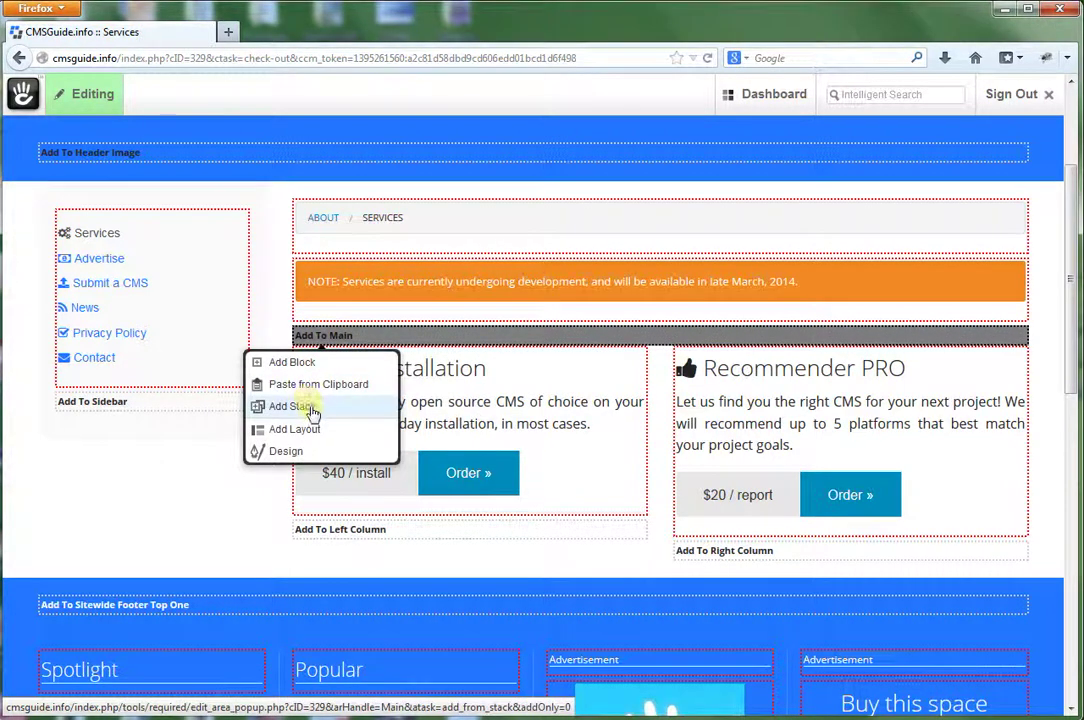
pyautogui.click(306, 430)
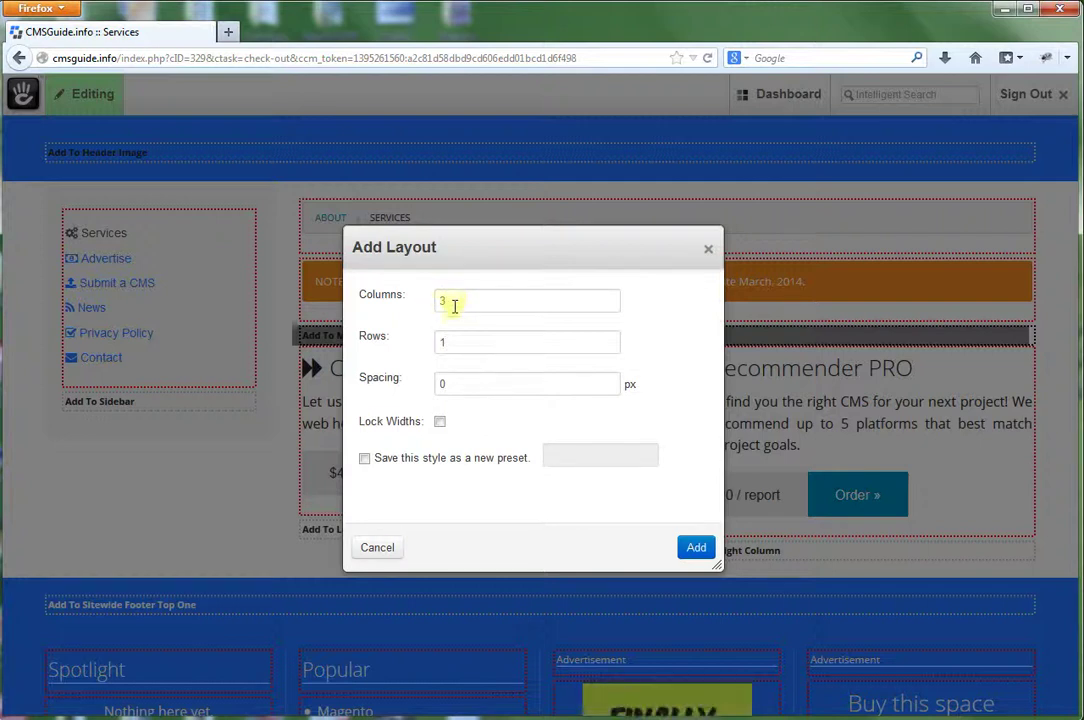
pyautogui.click(457, 342)
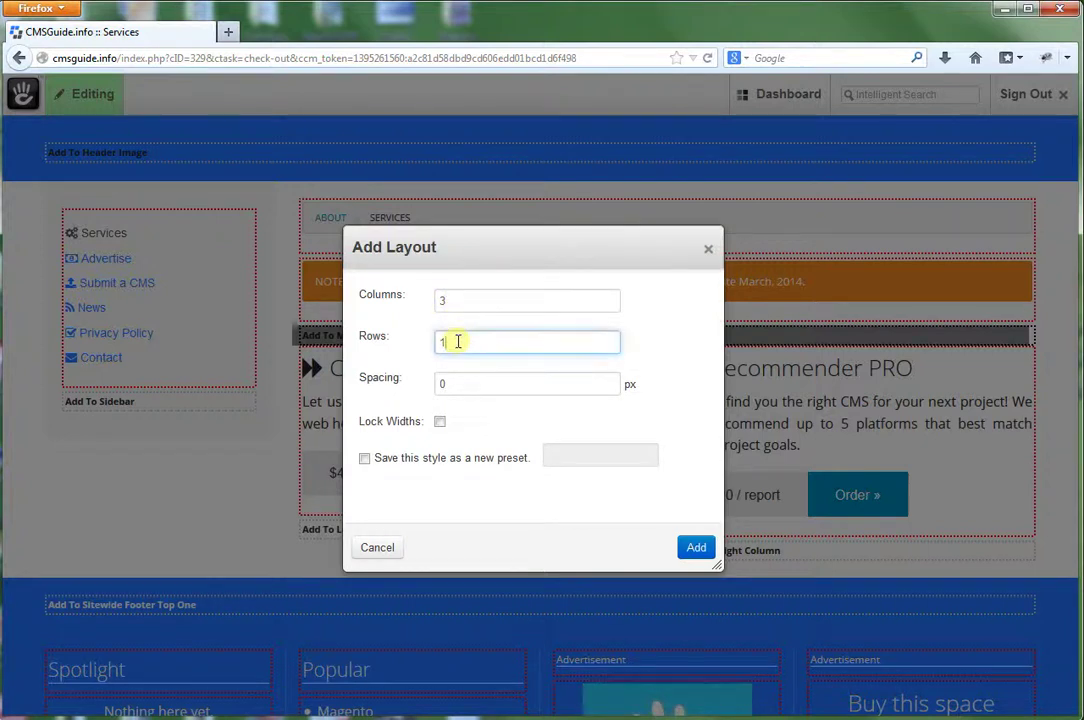
pyautogui.click(441, 384)
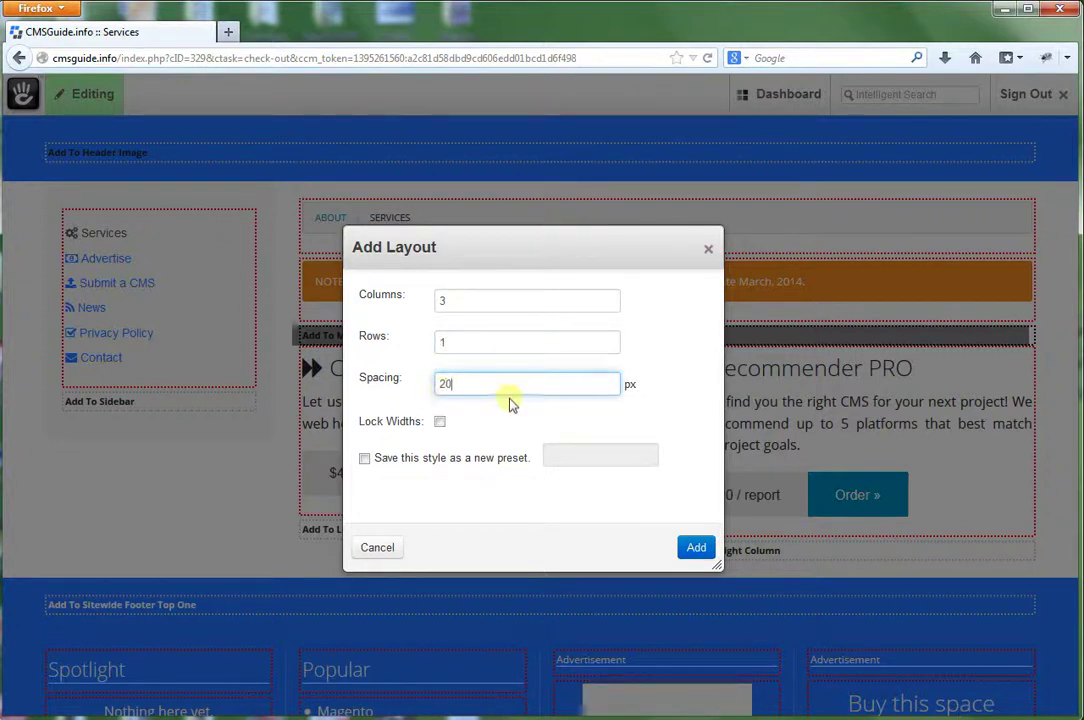
pyautogui.write('20')
pyautogui.click(696, 548)
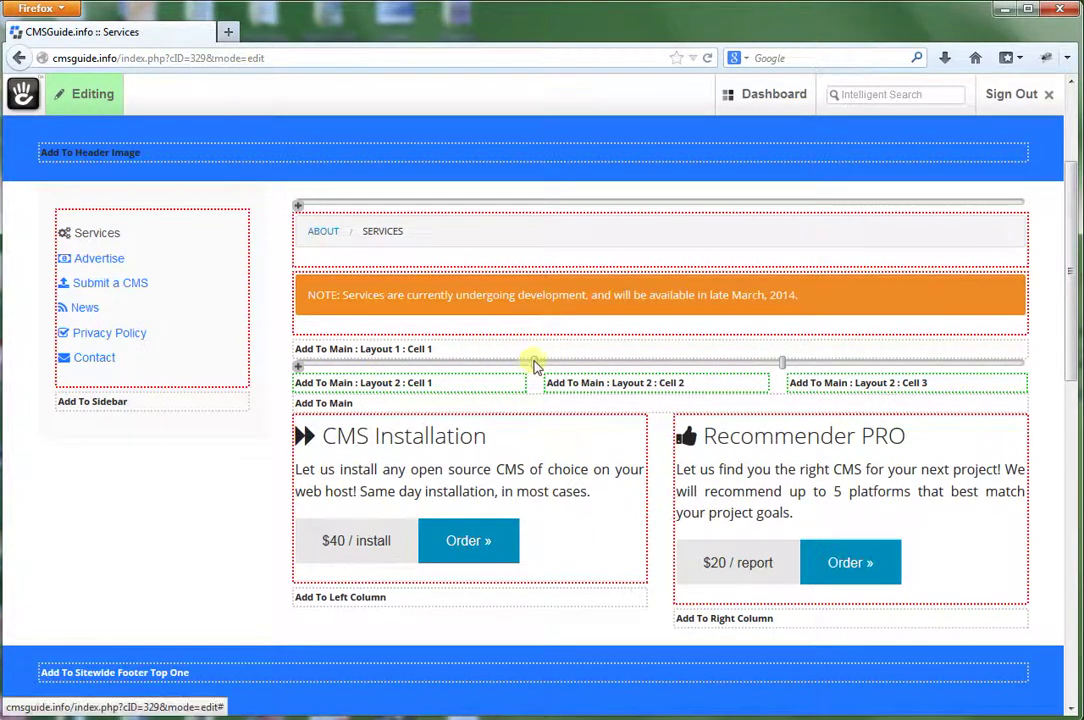
# Widen the layout's first and third columns, then check the first cell's add options.
pyautogui.moveTo(538, 360)
pyautogui.mouseDown()
pyautogui.moveTo(605, 358)
pyautogui.moveTo(527, 363)
pyautogui.mouseUp()
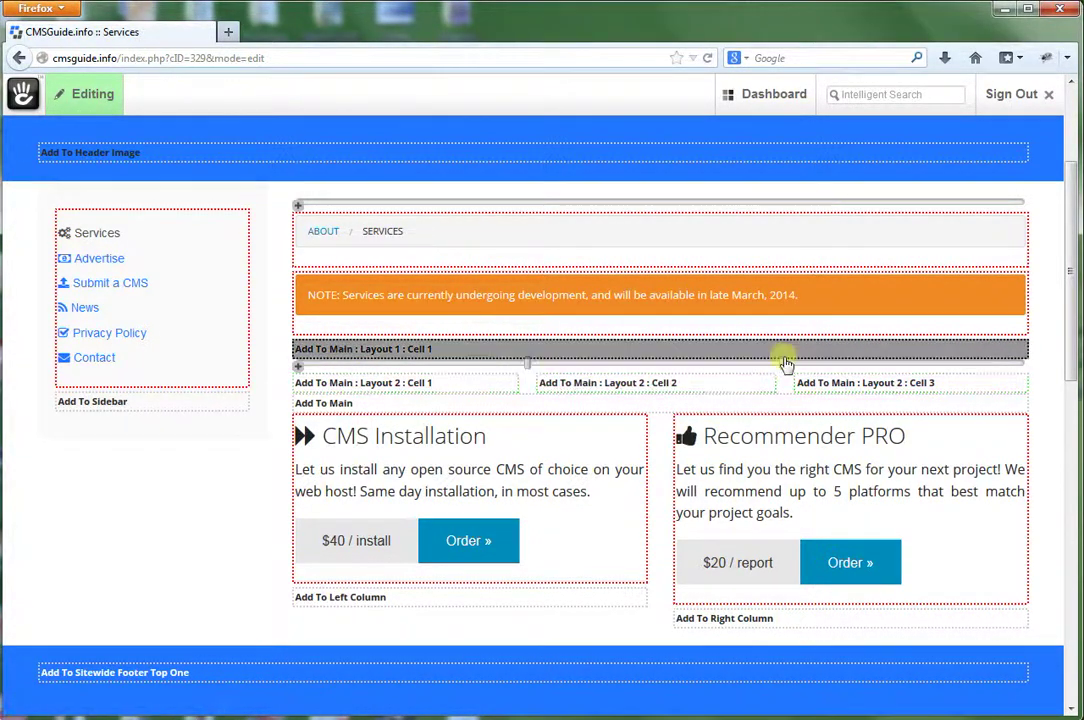
pyautogui.moveTo(781, 362); pyautogui.dragTo(767, 363)
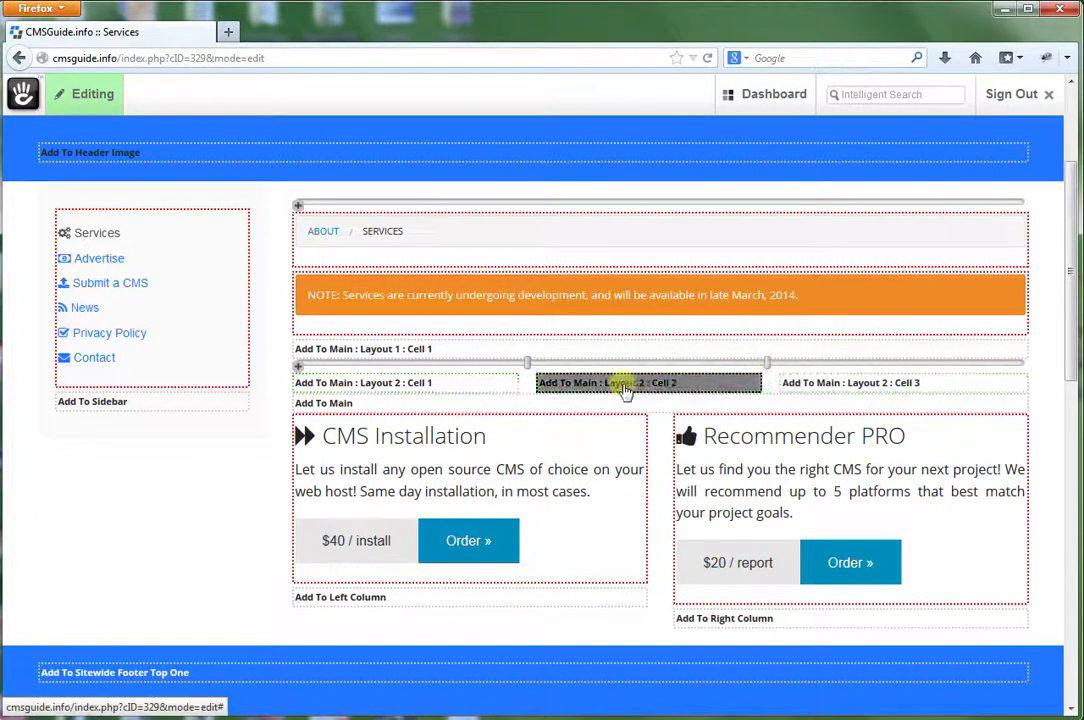
pyautogui.click(342, 384)
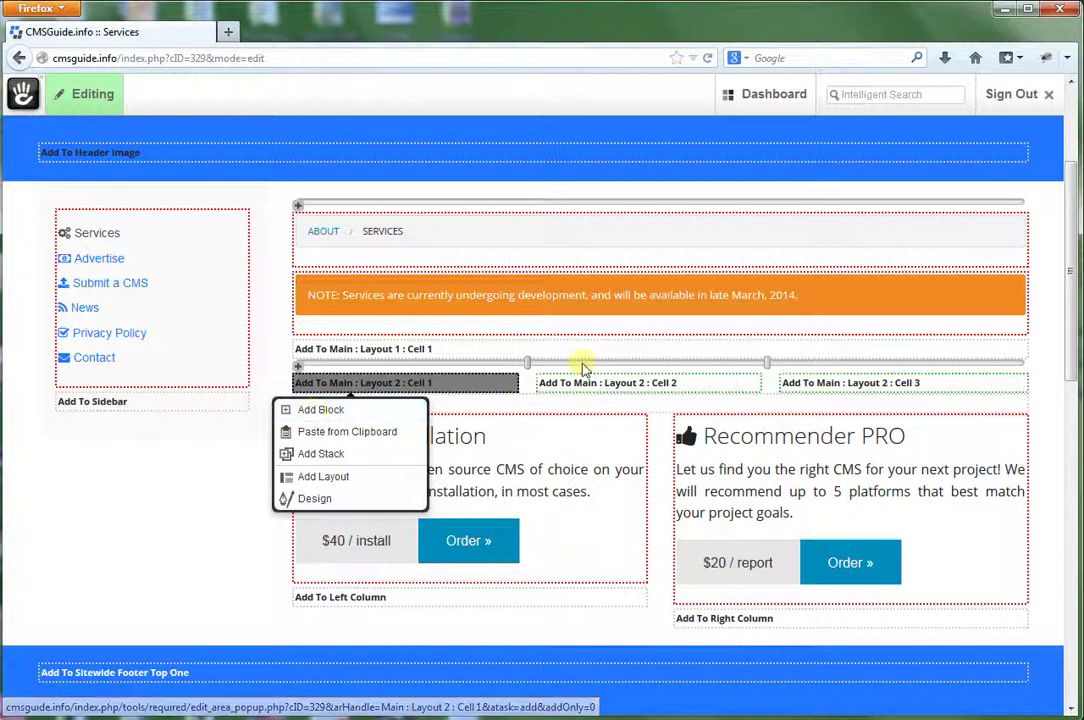
pyautogui.click(202, 541)
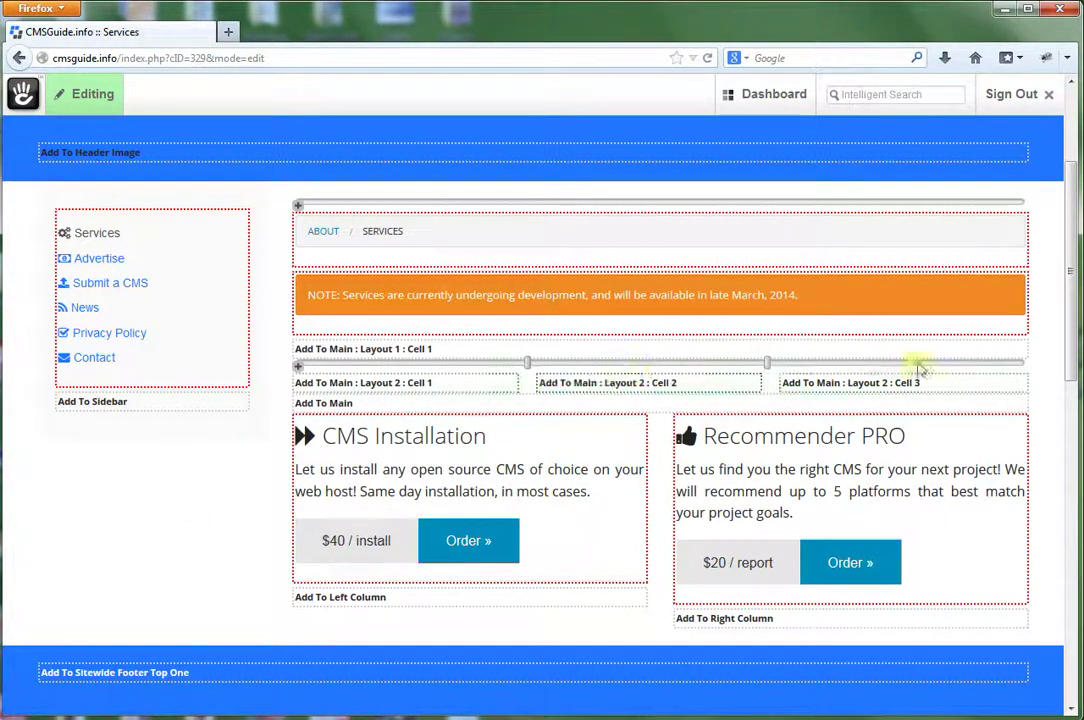
# Delete the new layout from the Main area and confirm the removal.
pyautogui.click(298, 370)
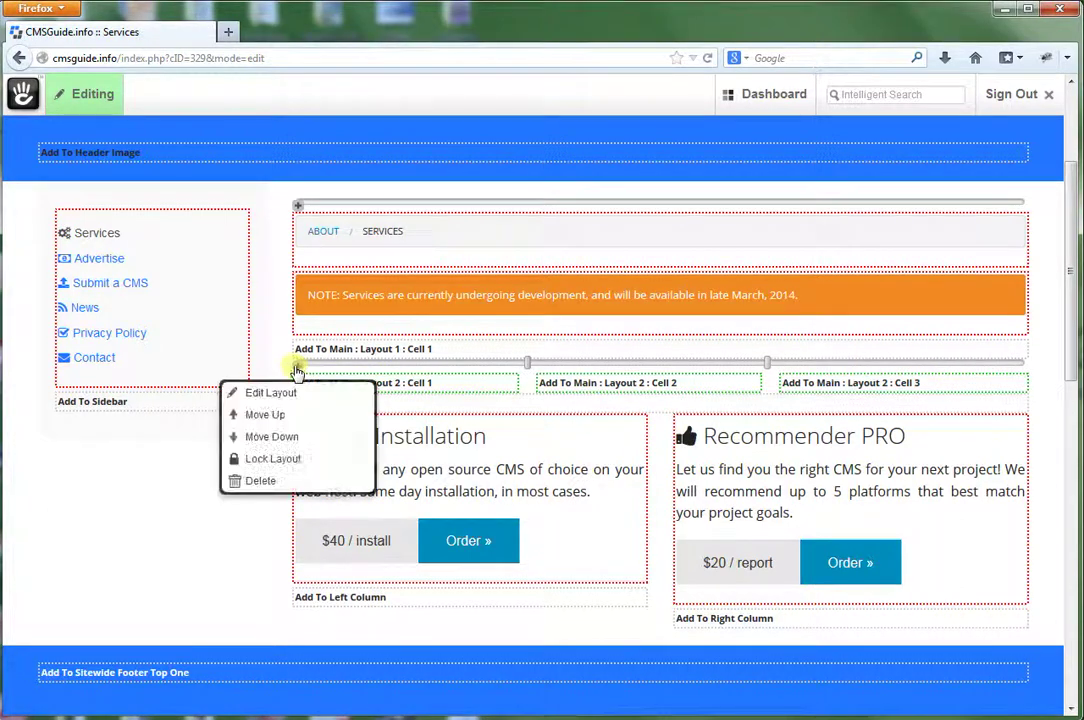
pyautogui.click(257, 481)
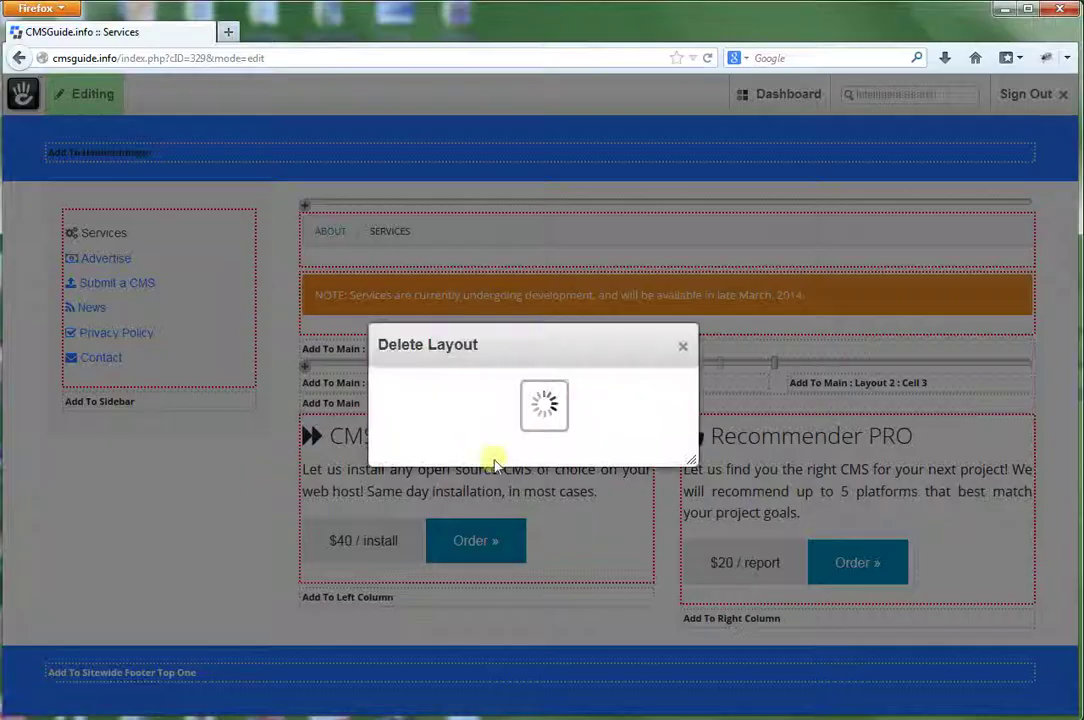
pyautogui.click(648, 452)
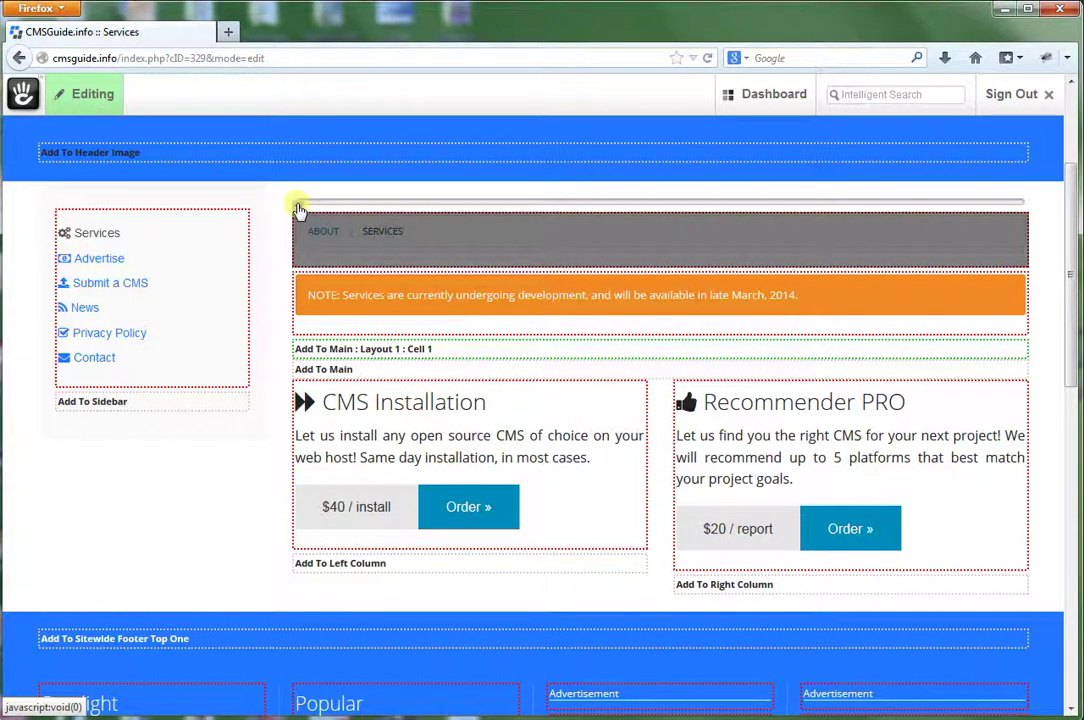
# Choose Discard My Edits from the Editing toolbar menu.
pyautogui.click(80, 100)
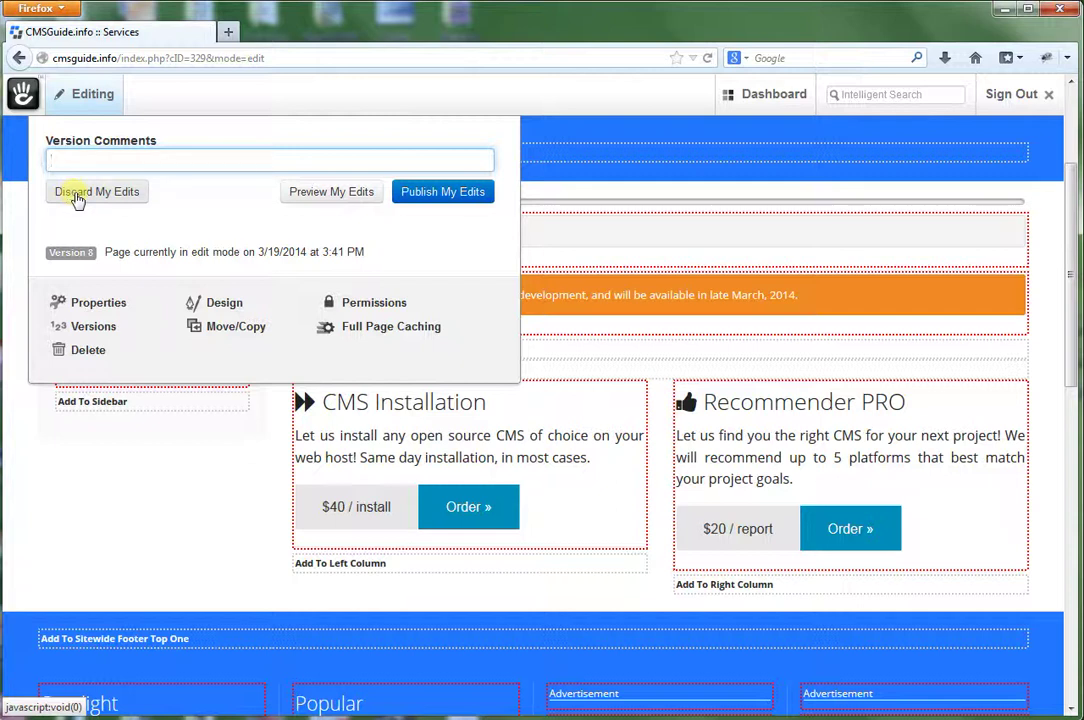
pyautogui.click(79, 199)
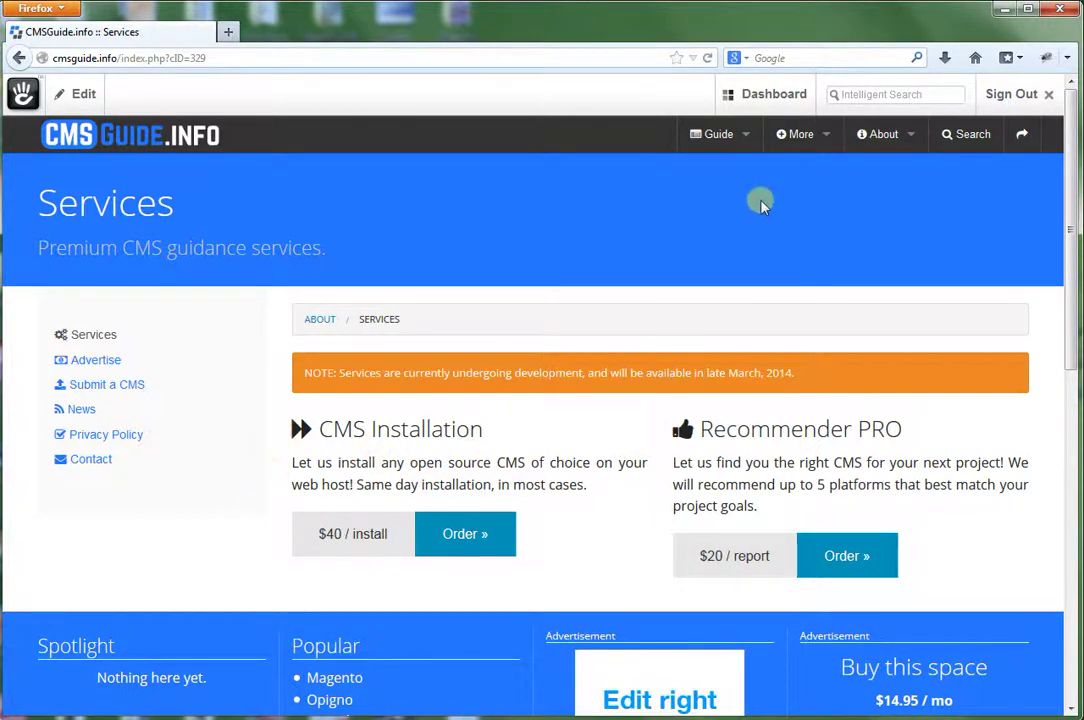
# Search 'file' in Intelligent Search, then choose View Full Dashboard from the Dashboard menu.
pyautogui.moveTo(810, 100)
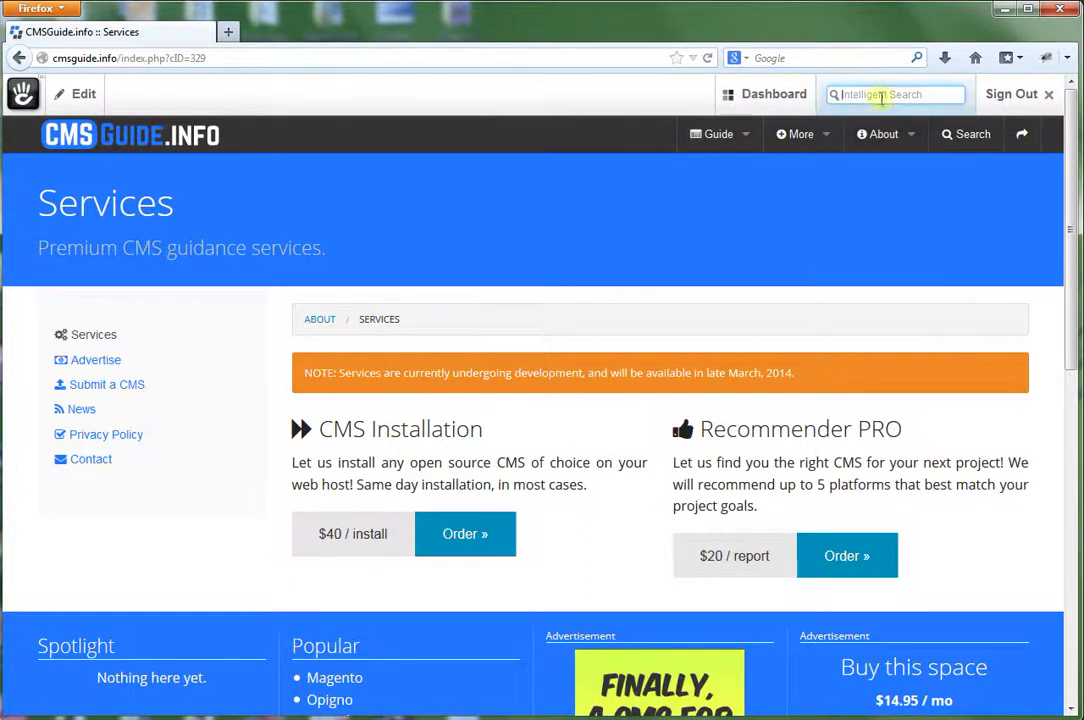
pyautogui.click(881, 97)
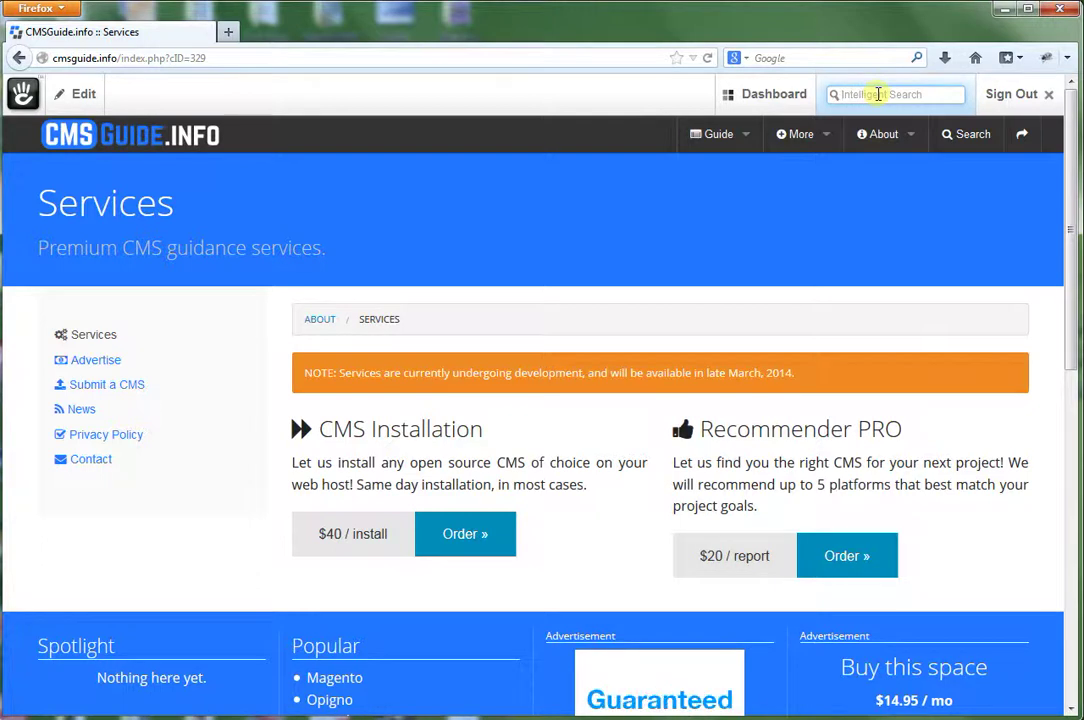
pyautogui.write('le')
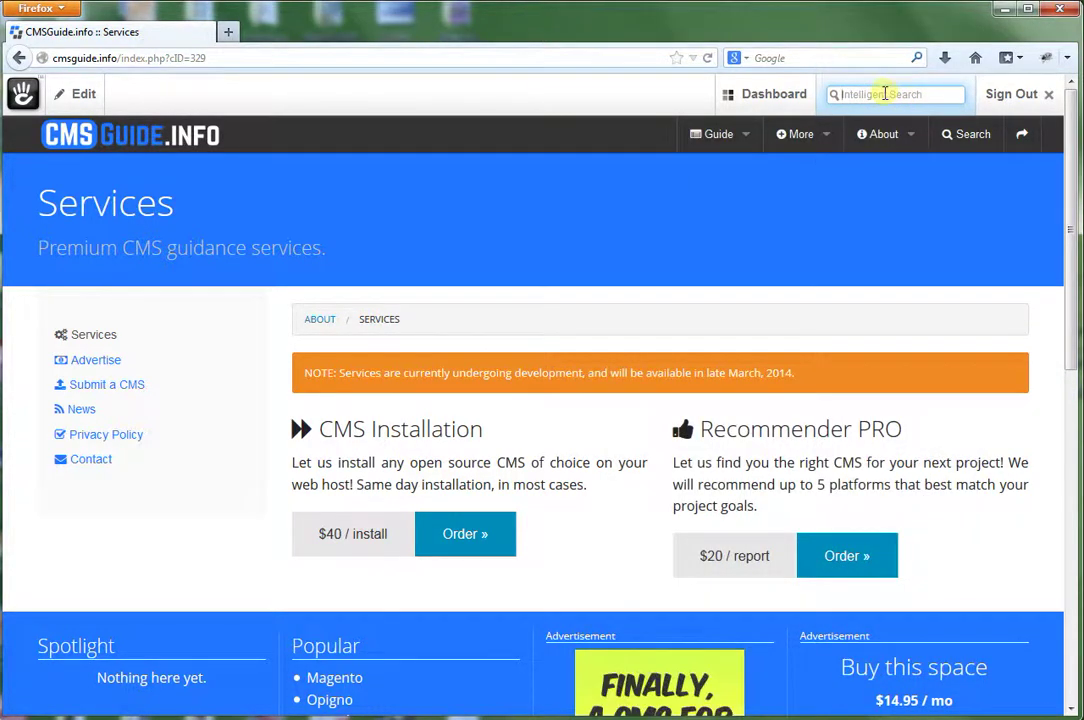
pyautogui.moveTo(731, 99)
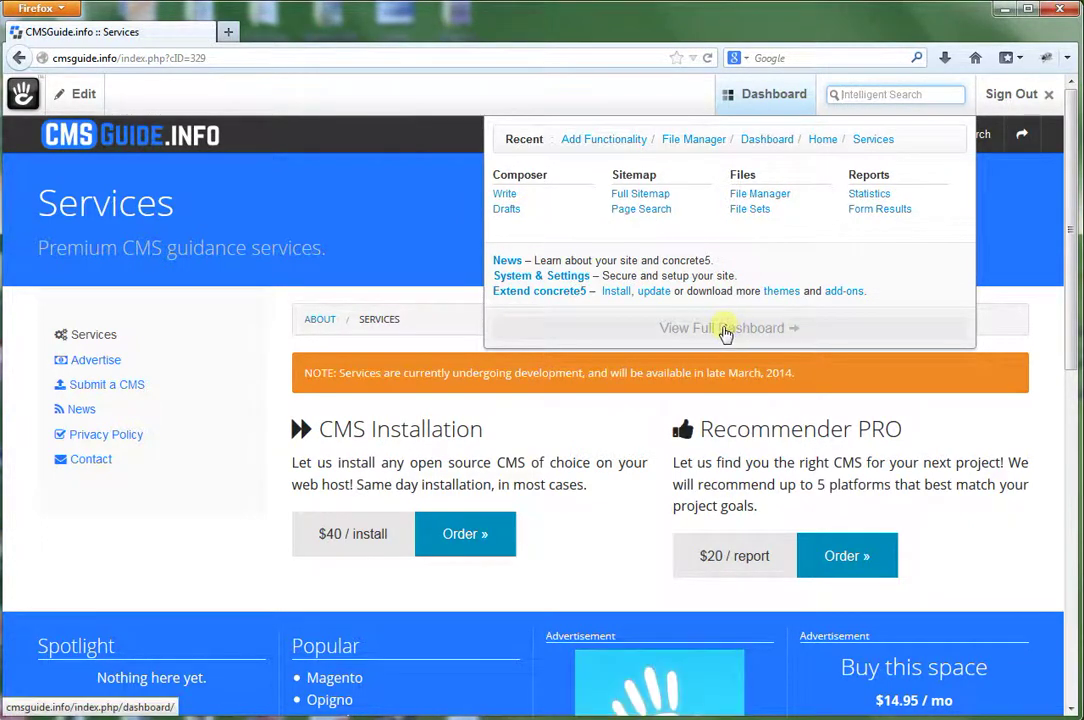
pyautogui.click(724, 330)
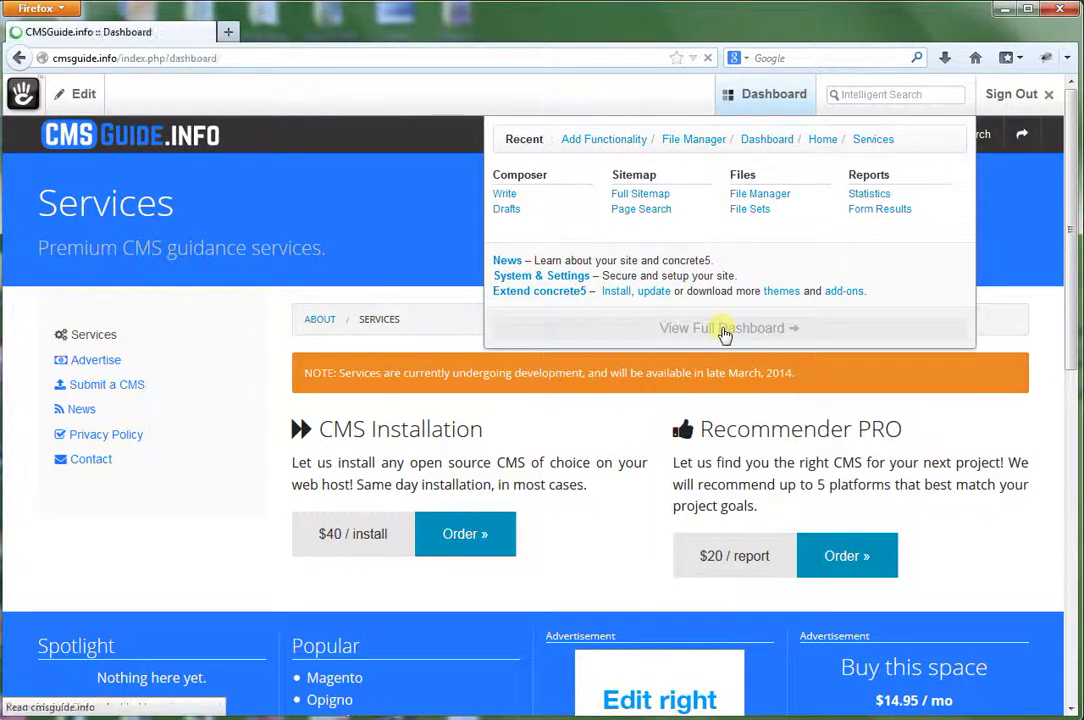